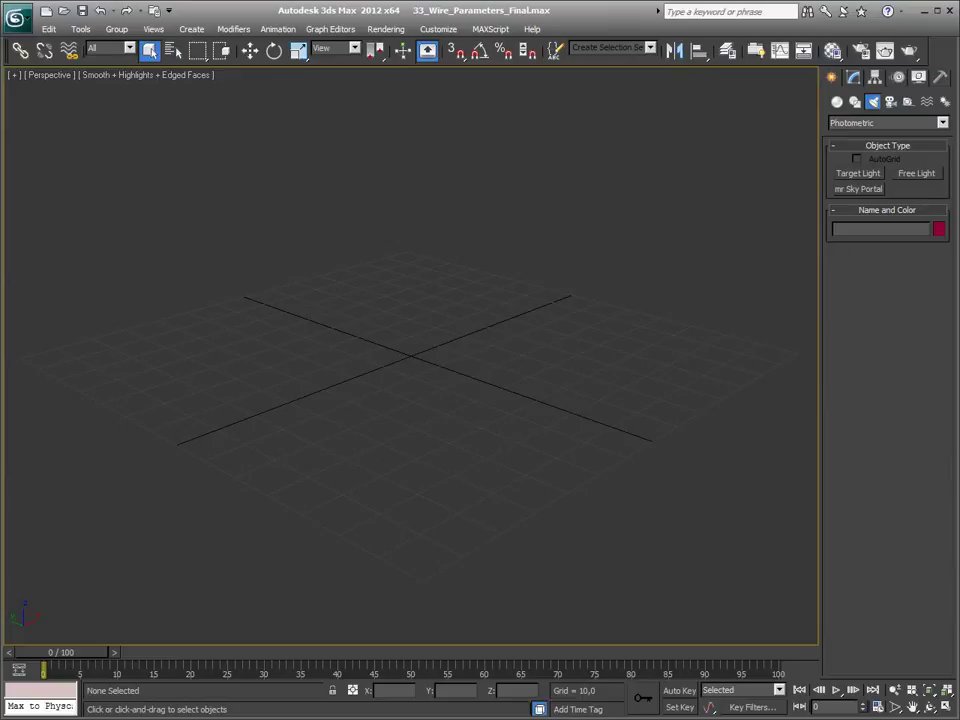
Step: Place a Standard Target Direct light at the origin with its target dragged outward to one side
click(888, 123)
click(888, 148)
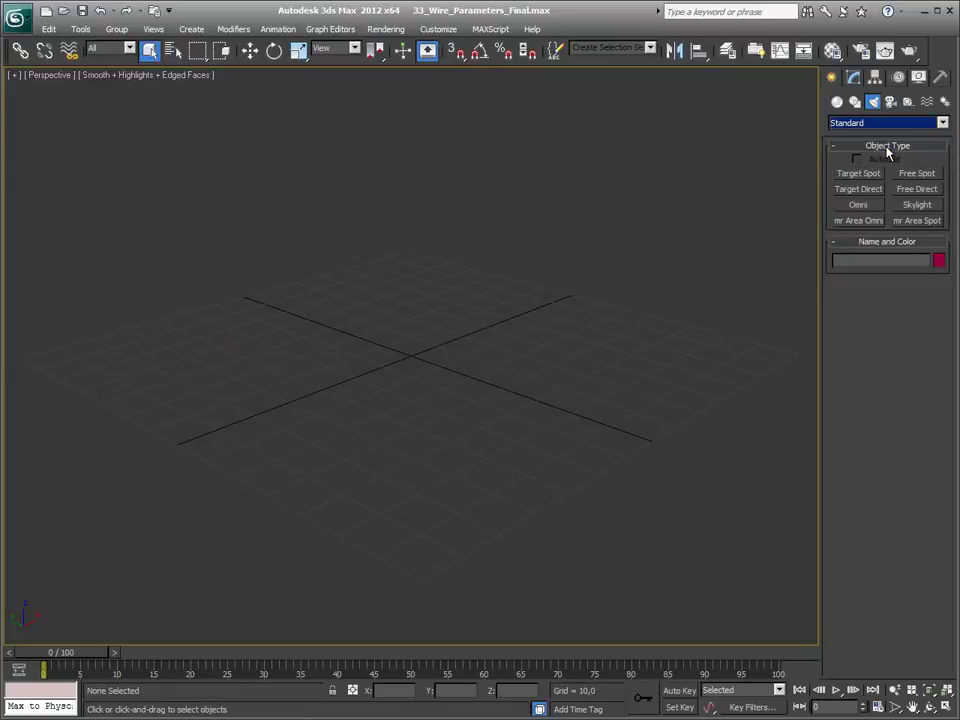
click(859, 189)
drag(426, 358, 727, 252)
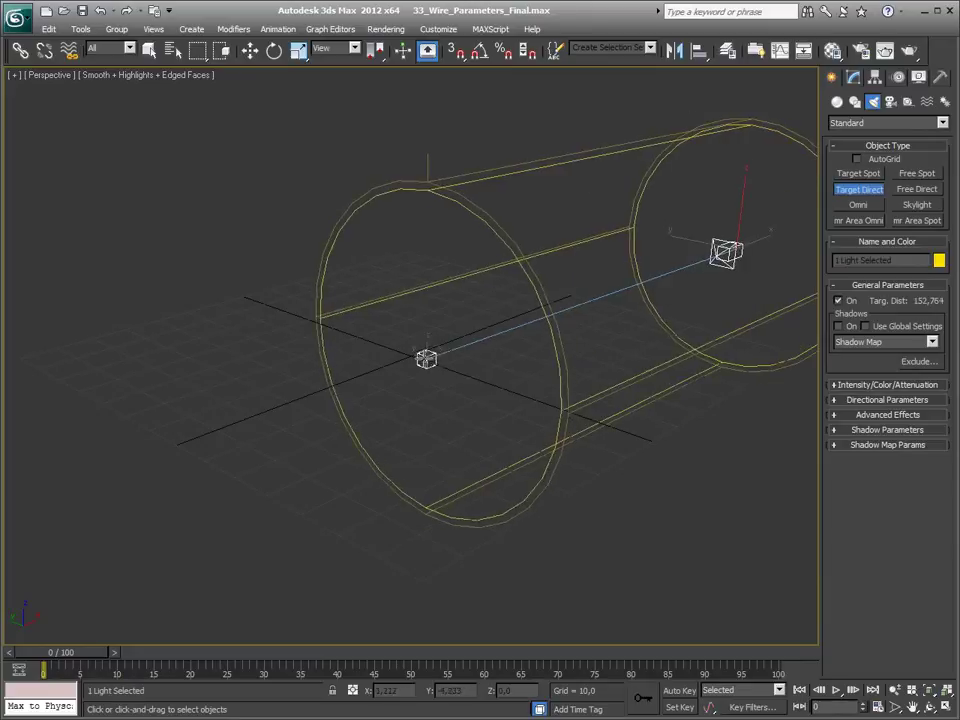
key(q)
mouse_move(547, 343)
middle_down()
mouse_move(502, 385)
mouse_move(456, 392)
middle_up()
scroll(502, 385, down, 5)
key(w)
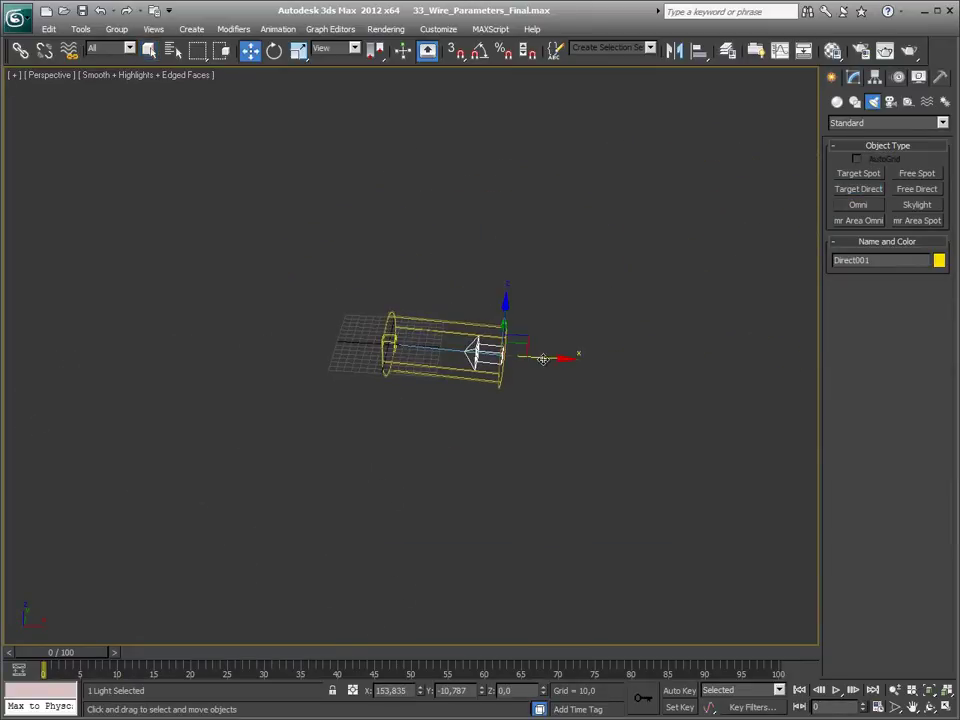
alt+middle_drag(542, 358, 355, 507)
Step: Create a Manipulators Slider labelled CTRL_Light in the lower-left of the viewport
click(355, 507)
click(908, 101)
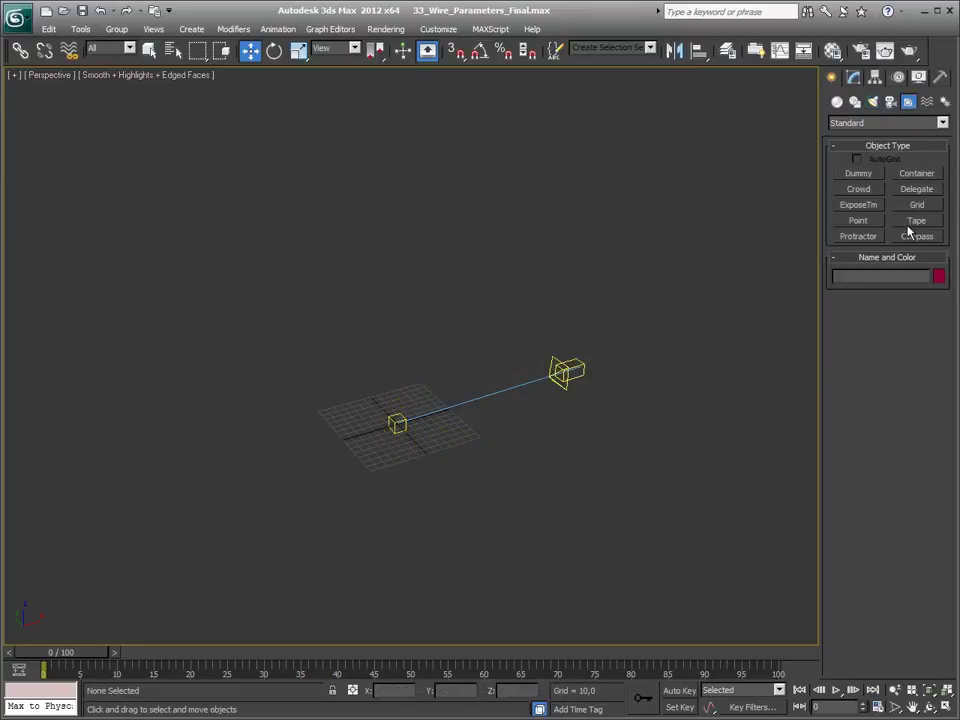
click(896, 123)
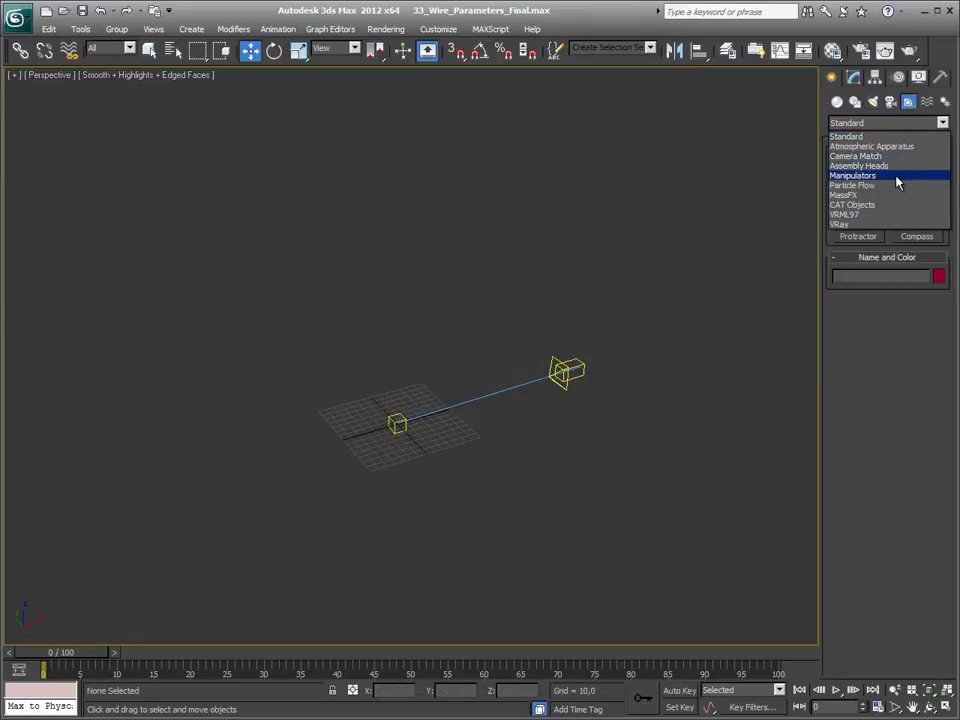
click(896, 179)
click(860, 189)
alt+middle_drag(677, 283, 447, 438)
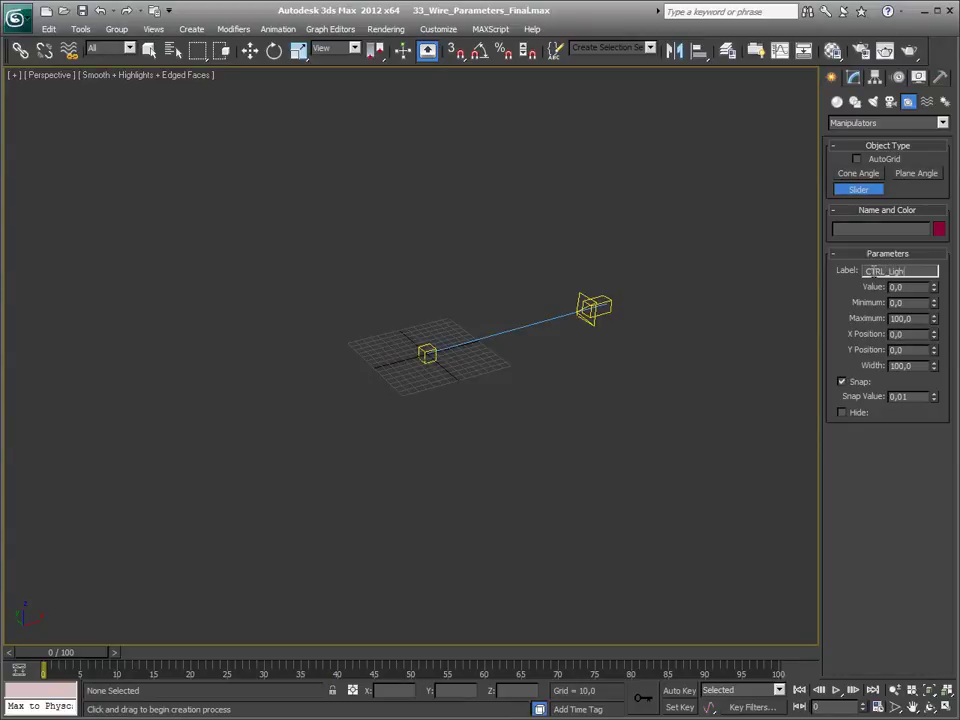
click(240, 613)
Step: Reframe the view around the light and slider, then deselect the slider
scroll(360, 497, up, 3)
middle_drag(360, 497, 249, 521)
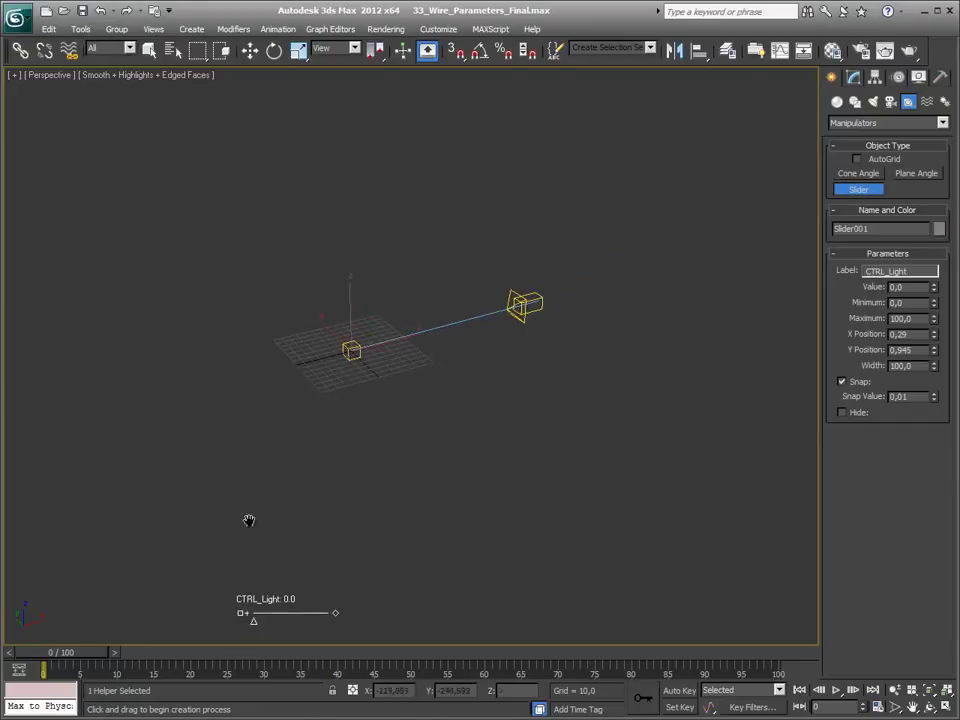
scroll(356, 426, up, 5)
middle_drag(347, 418, 373, 453)
alt+middle_drag(453, 450, 439, 433)
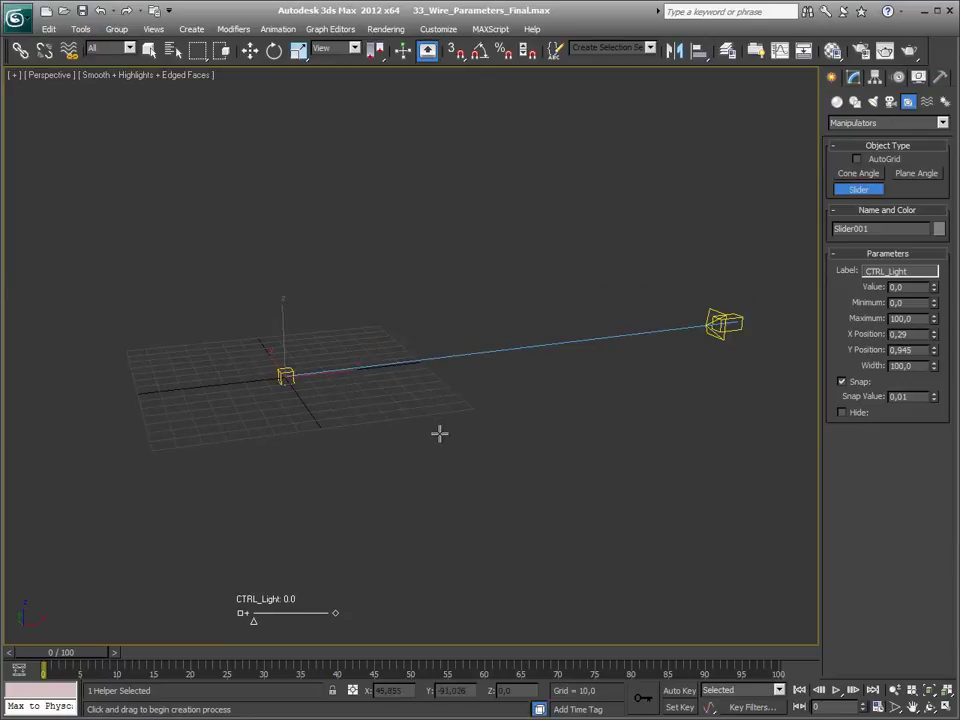
key(w)
click(413, 280)
Step: Select Direct001 and switch to the Front viewport framed on the light
middle_drag(414, 300, 436, 315)
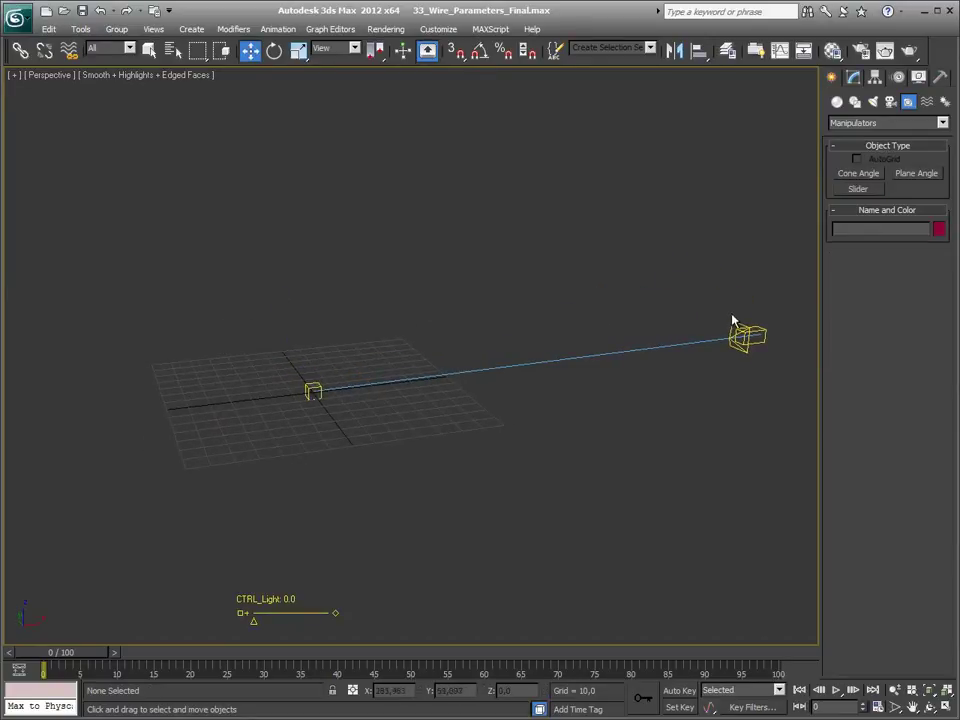
click(735, 323)
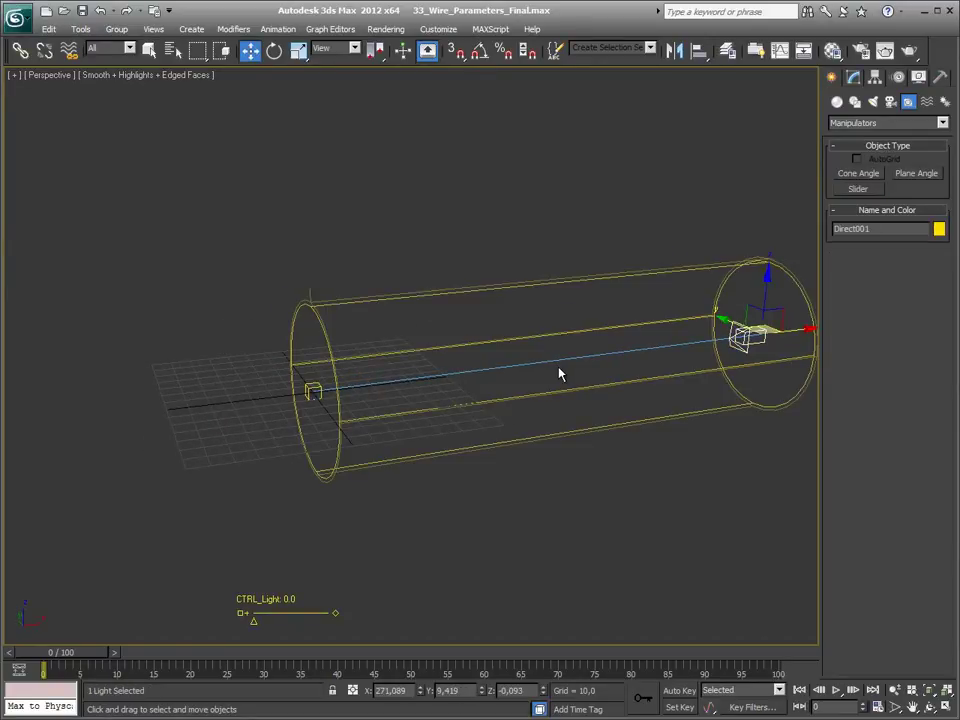
mouse_move(672, 419)
alt+middle_down()
mouse_move(651, 416)
mouse_move(643, 458)
mouse_move(623, 445)
alt+middle_up()
scroll(651, 416, down, 5)
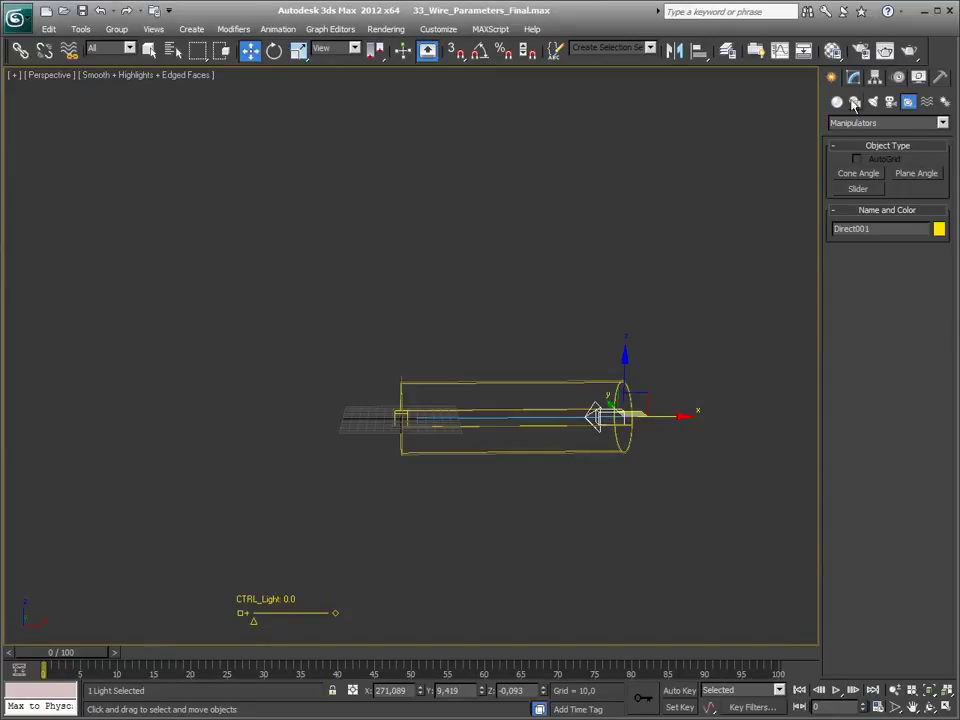
key(f)
scroll(638, 263, down, 5)
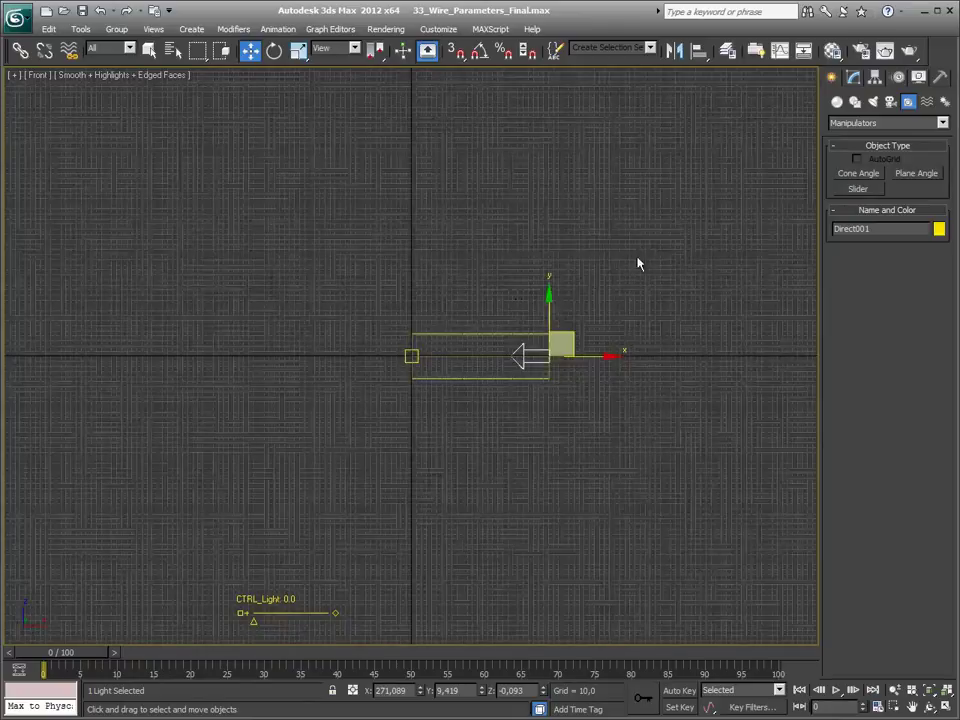
middle_drag(638, 263, 626, 272)
Step: Draw Circle001 from the origin out to the light (radius 250.94) and show its parameters
click(626, 272)
click(855, 101)
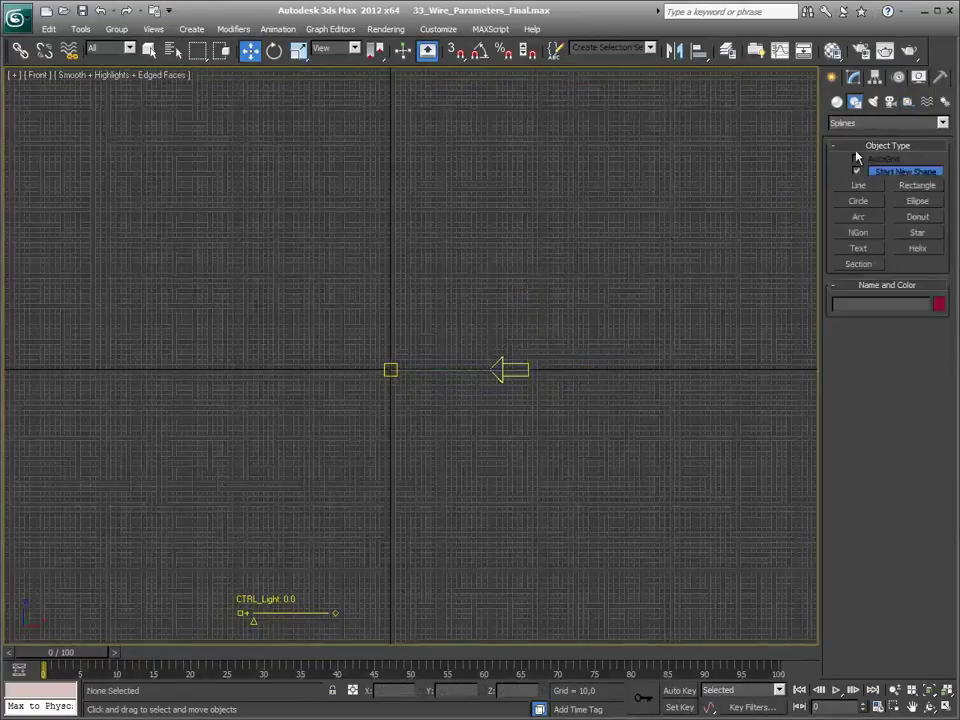
click(860, 201)
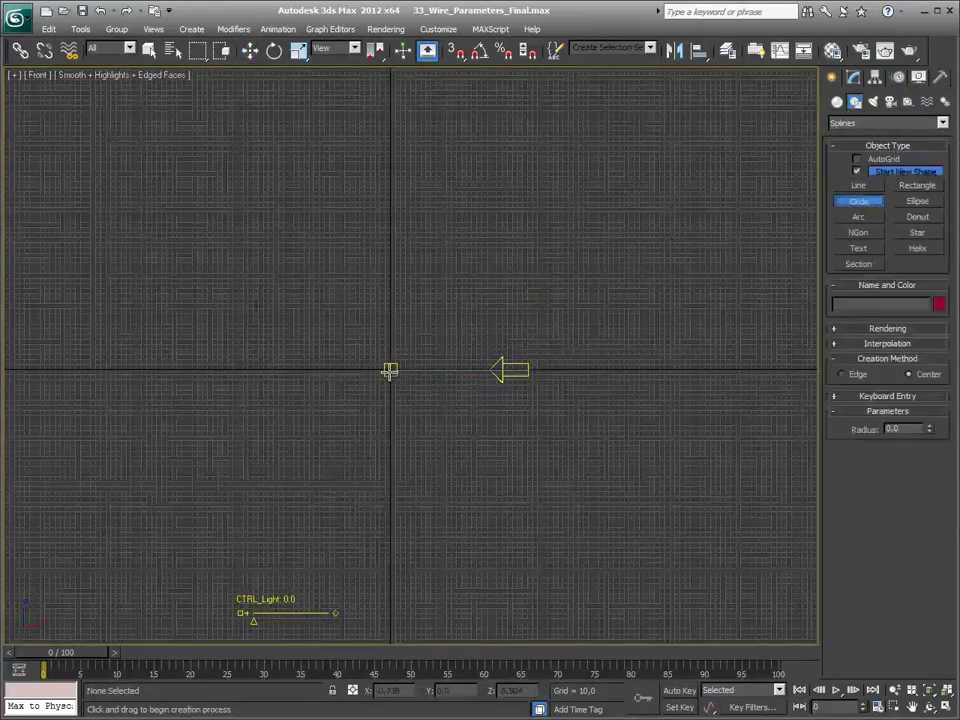
drag(390, 370, 524, 374)
right_click(587, 339)
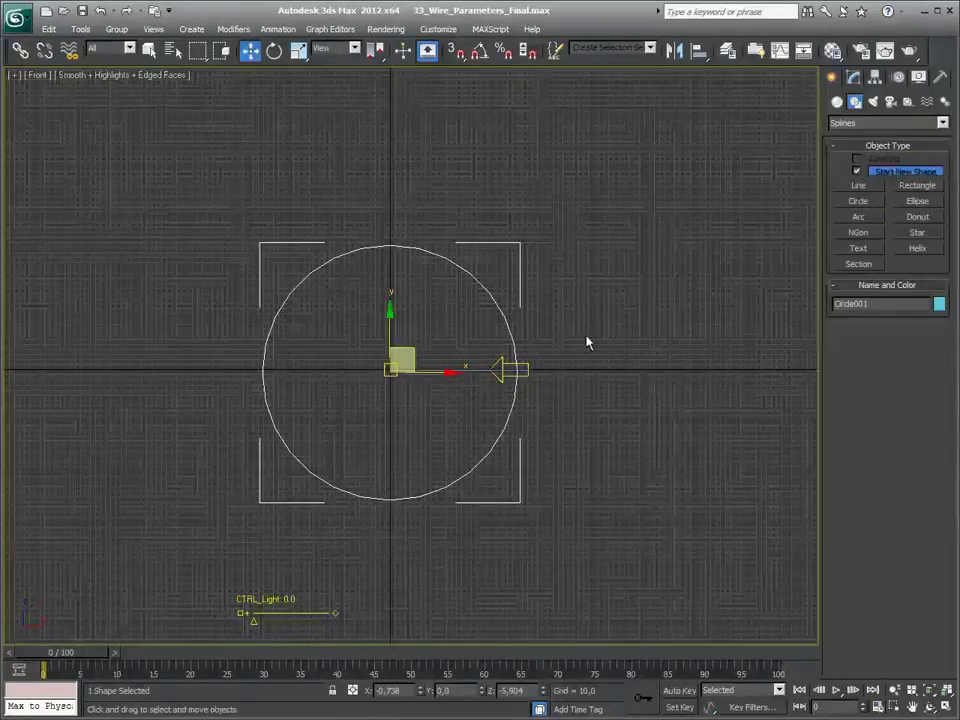
click(541, 275)
middle_drag(538, 435, 536, 442)
click(511, 410)
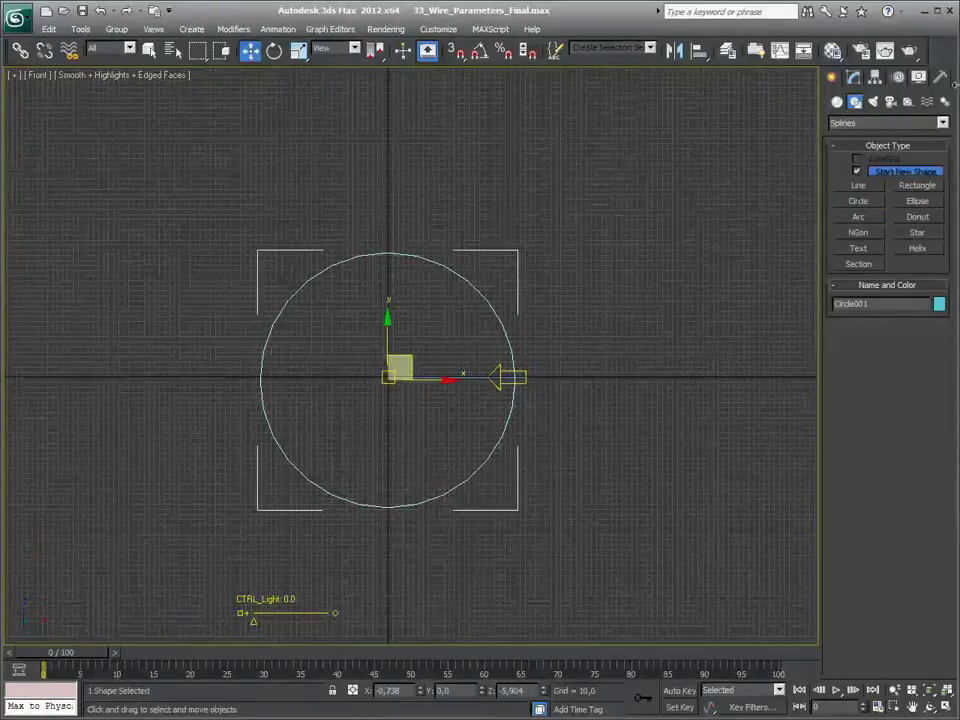
click(853, 77)
Step: Convert Circle001 to an Editable Spline and select its bottom vertex
click(875, 272)
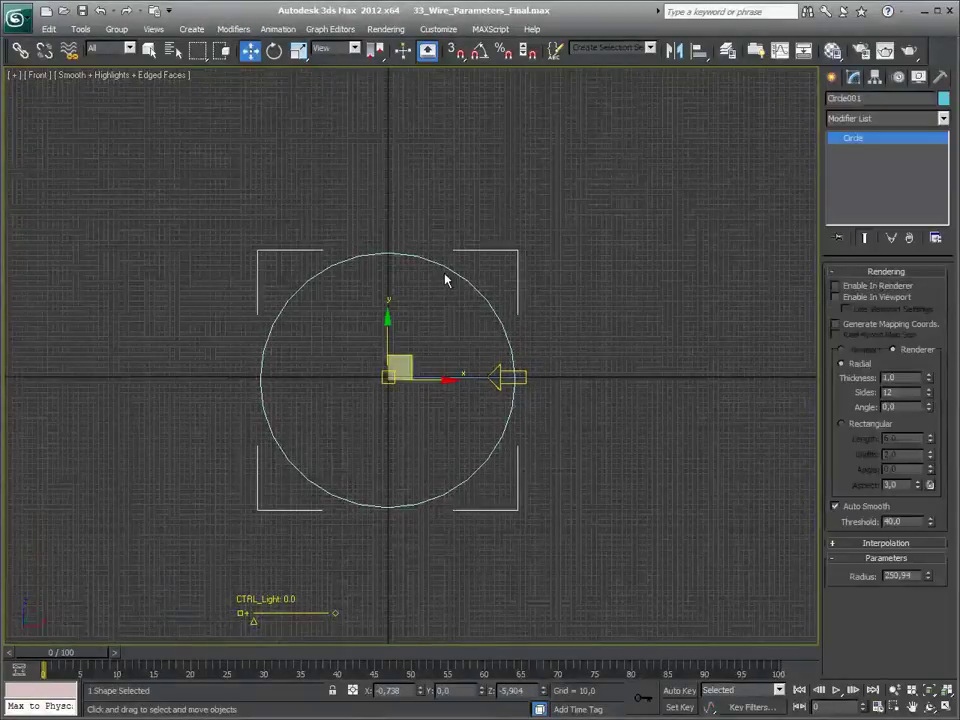
right_click(446, 272)
click(690, 407)
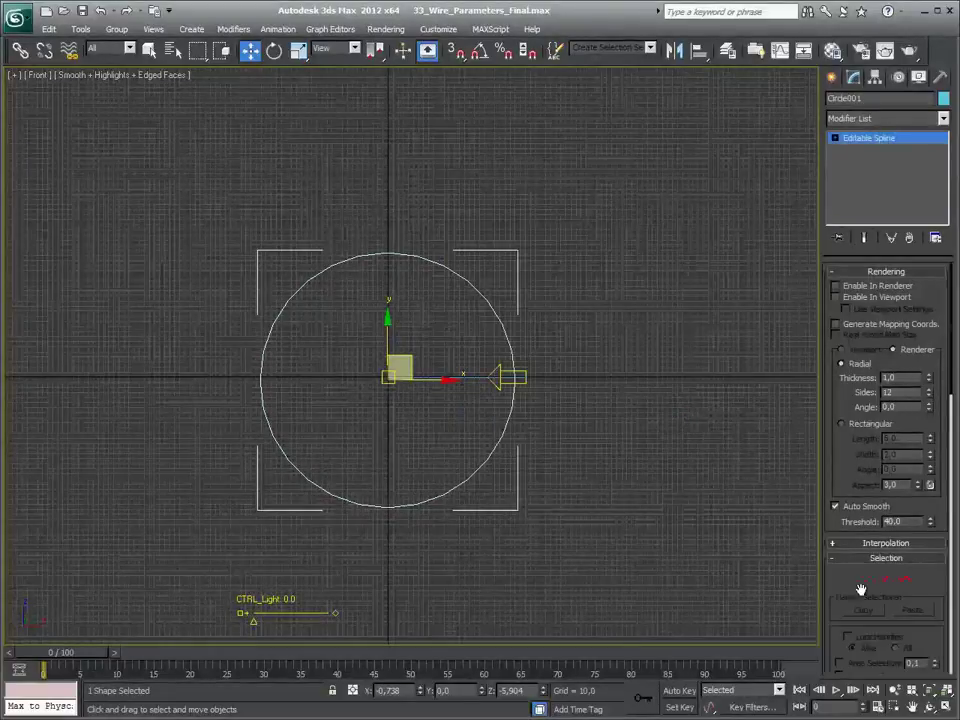
click(868, 580)
mouse_move(471, 596)
mouse_down()
mouse_move(375, 498)
mouse_move(399, 415)
mouse_up()
Step: Delete the bottom arc segment, leaving an upper half-circle, and exit sub-object mode
click(886, 579)
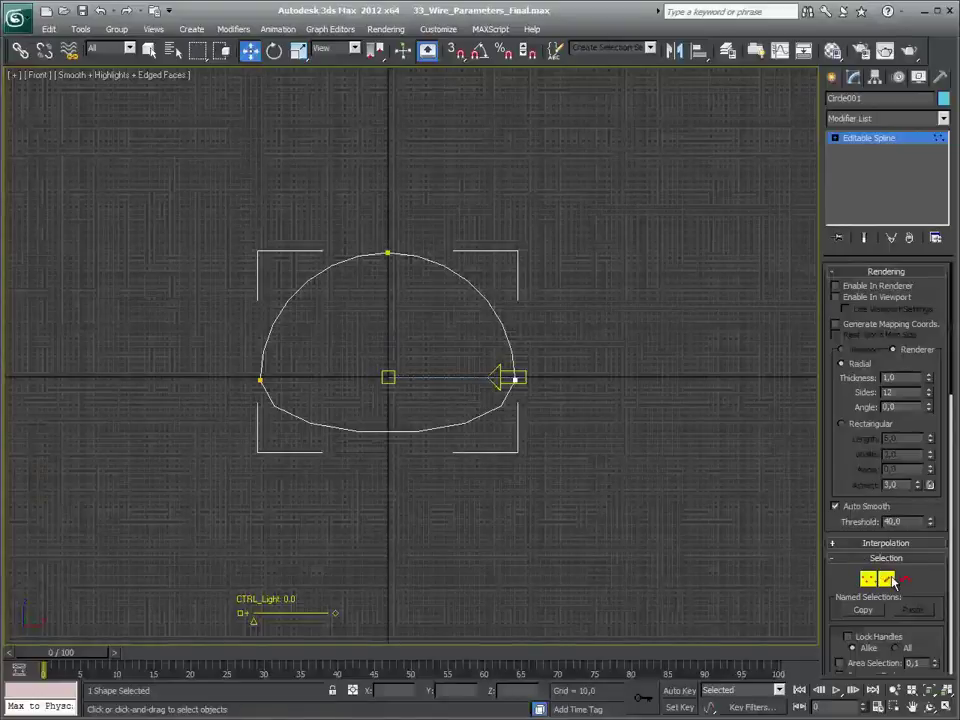
click(413, 430)
key(Delete)
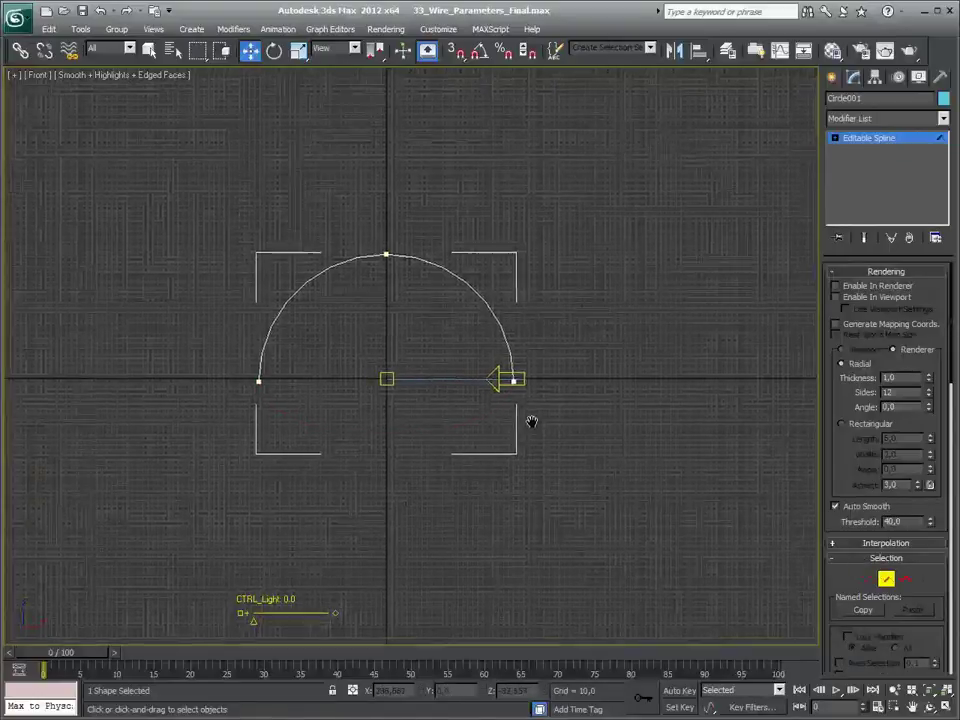
scroll(300, 434, up, 3)
middle_drag(296, 431, 340, 439)
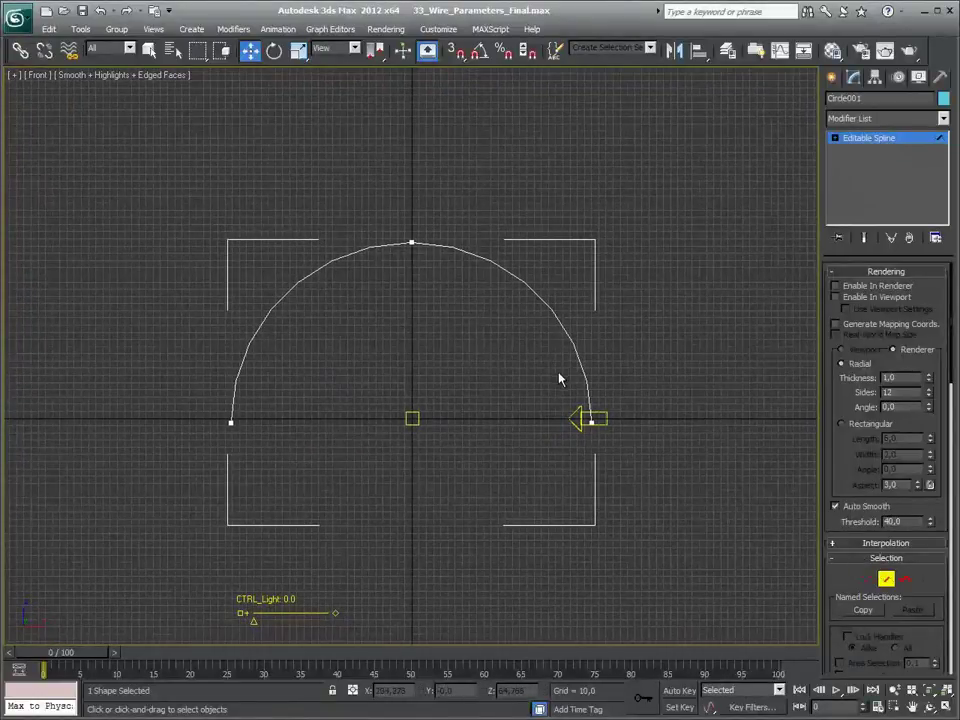
middle_drag(561, 379, 514, 377)
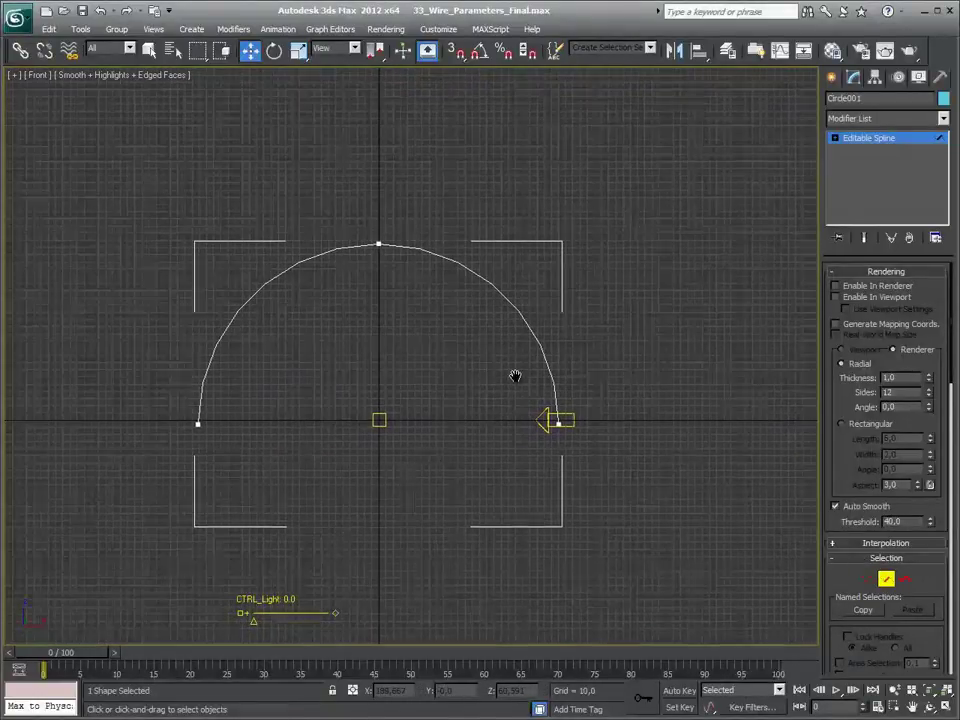
click(885, 578)
Step: In the Top view, nudge Direct001 slightly on Y so its beam lies level
key(t)
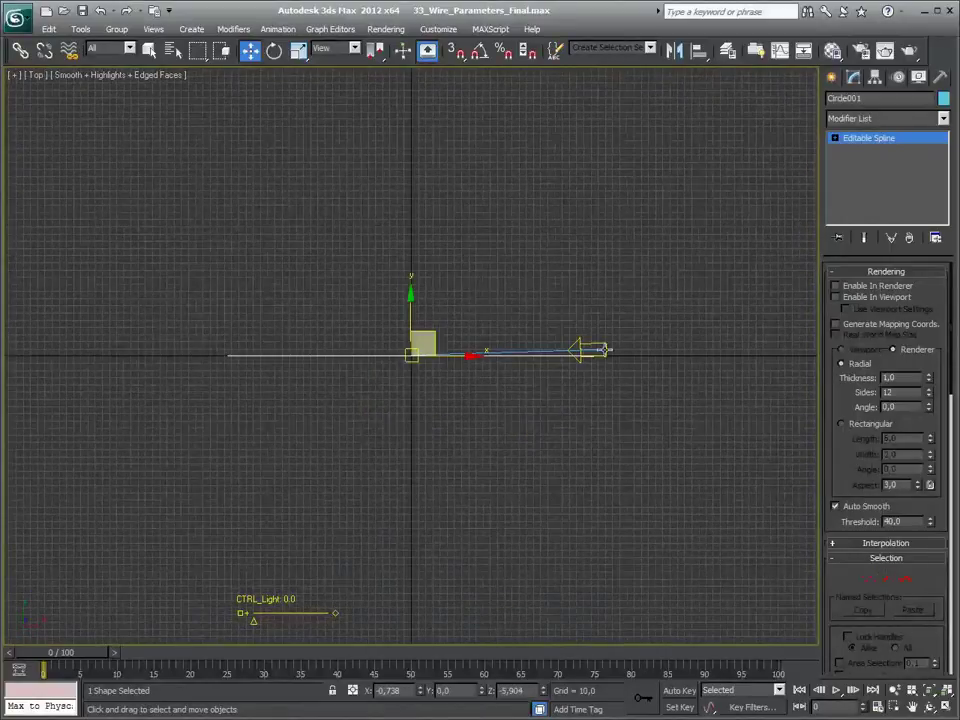
click(588, 350)
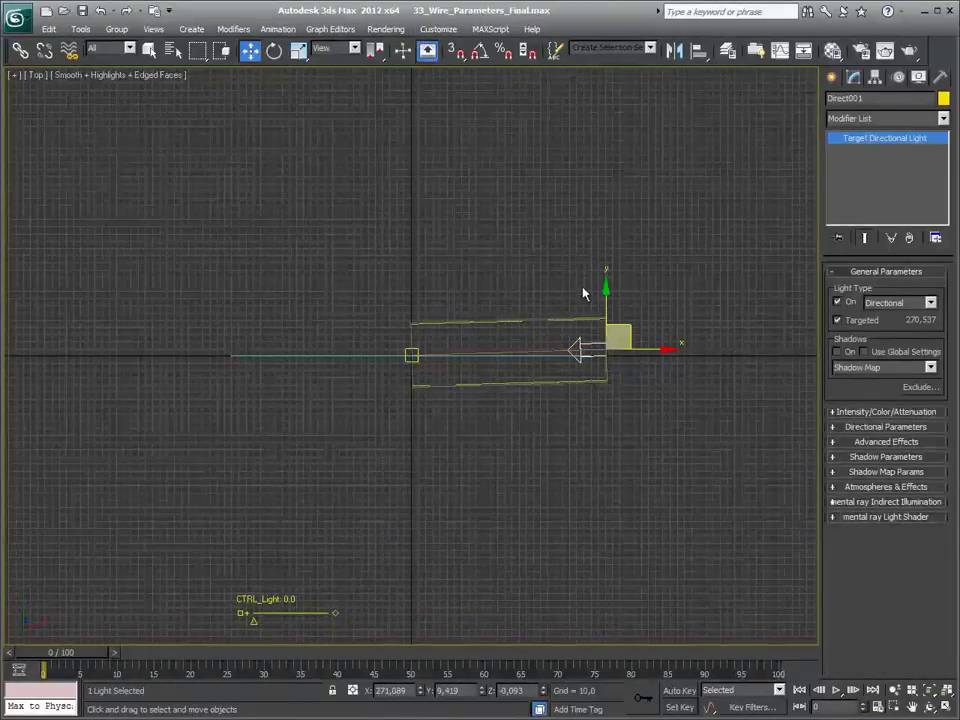
drag(607, 298, 610, 309)
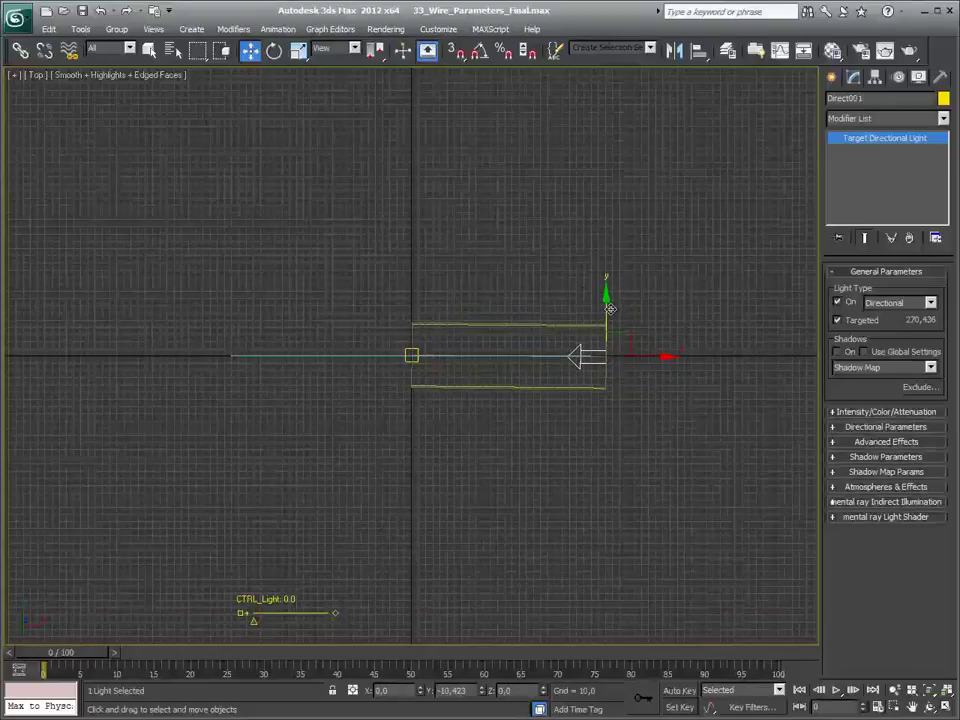
middle_drag(632, 293, 553, 306)
Step: Return to Perspective, reselect Direct001 and show its Motion panel controllers
key(p)
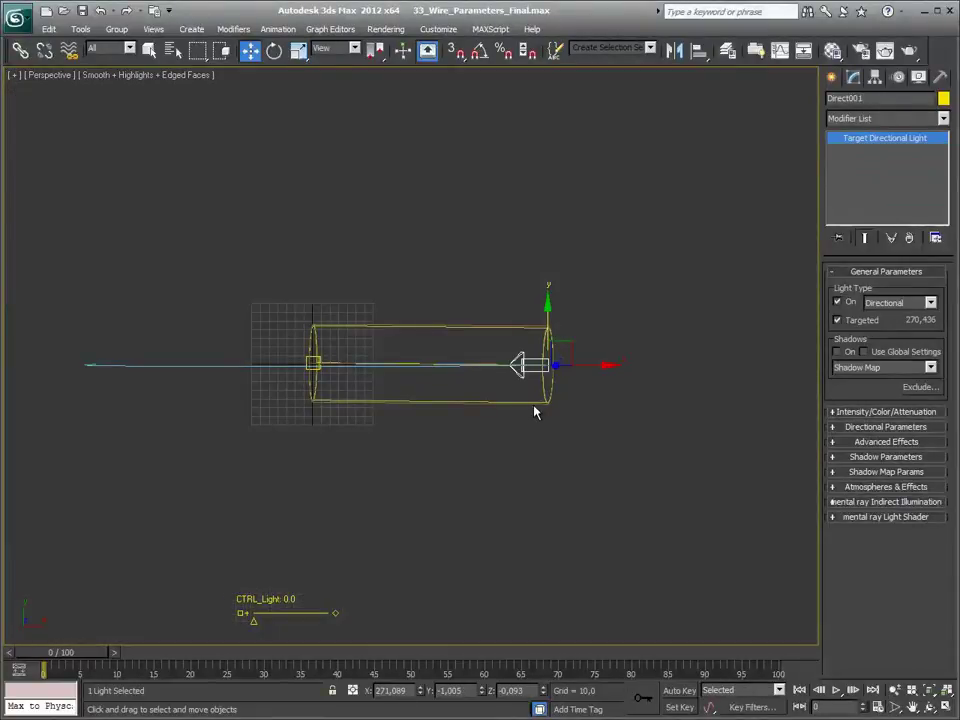
mouse_move(557, 374)
alt+middle_down()
mouse_move(563, 343)
mouse_move(540, 343)
mouse_move(510, 300)
alt+middle_up()
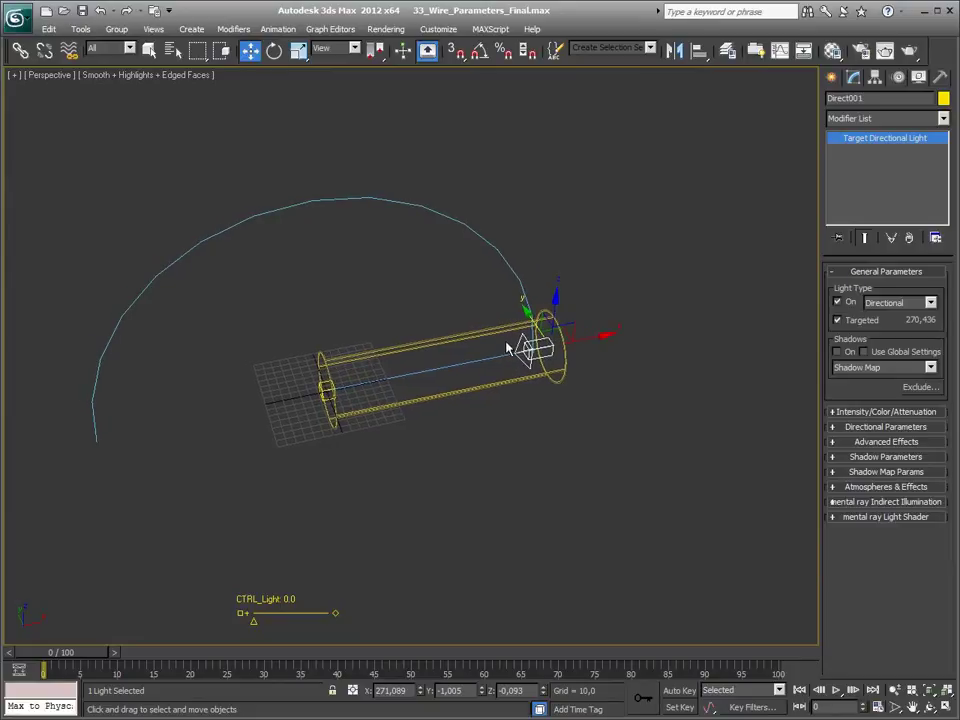
click(508, 263)
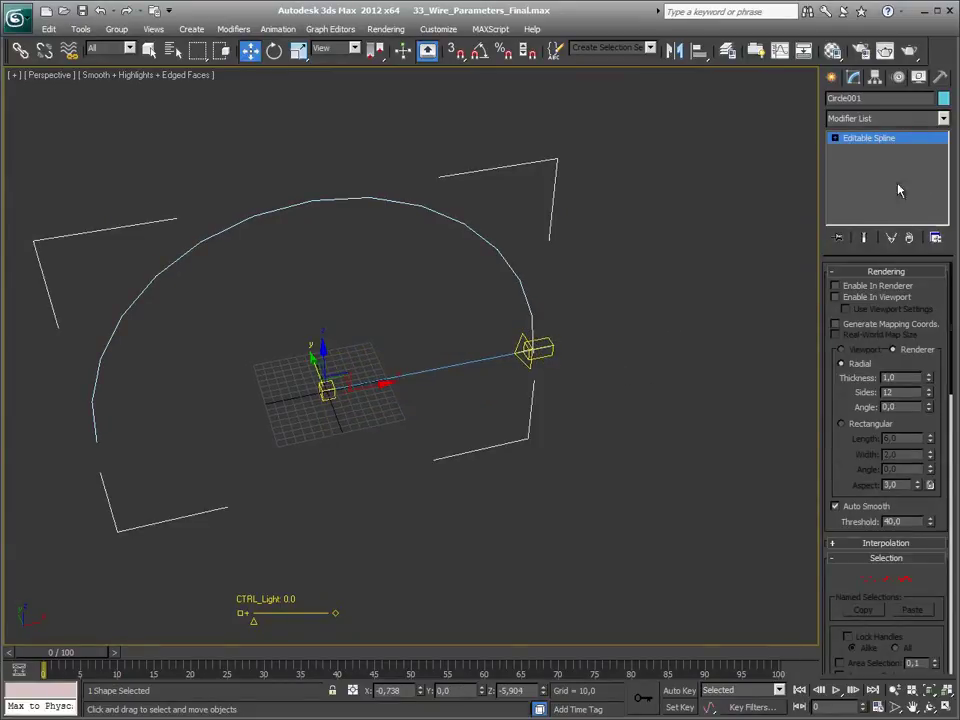
click(543, 350)
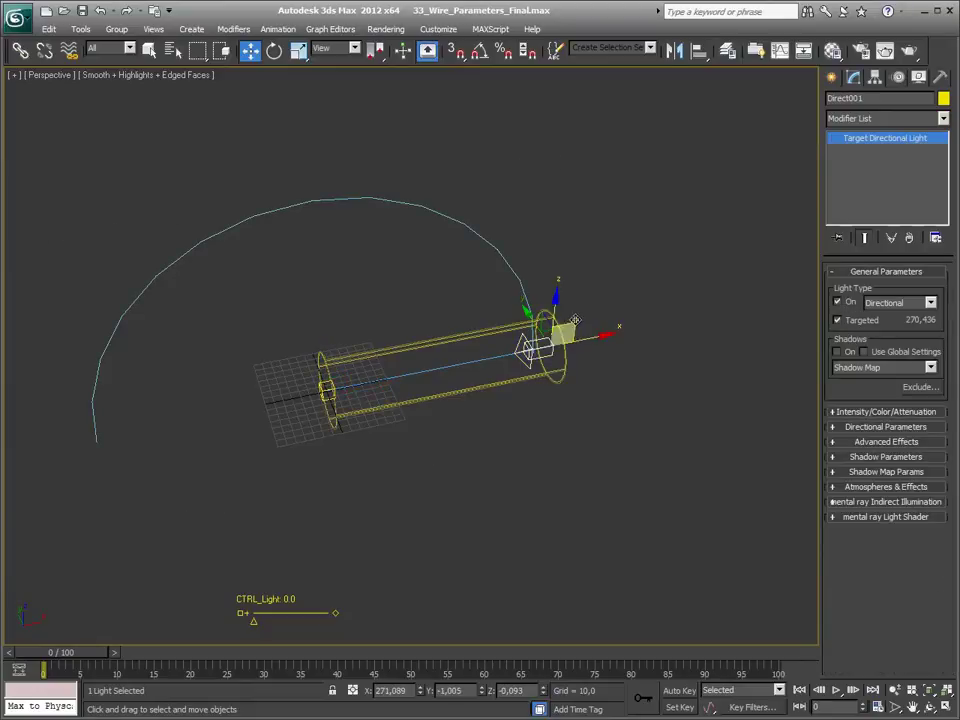
click(897, 77)
Step: Assign a Path Constraint controller to Direct001's Position track
click(888, 211)
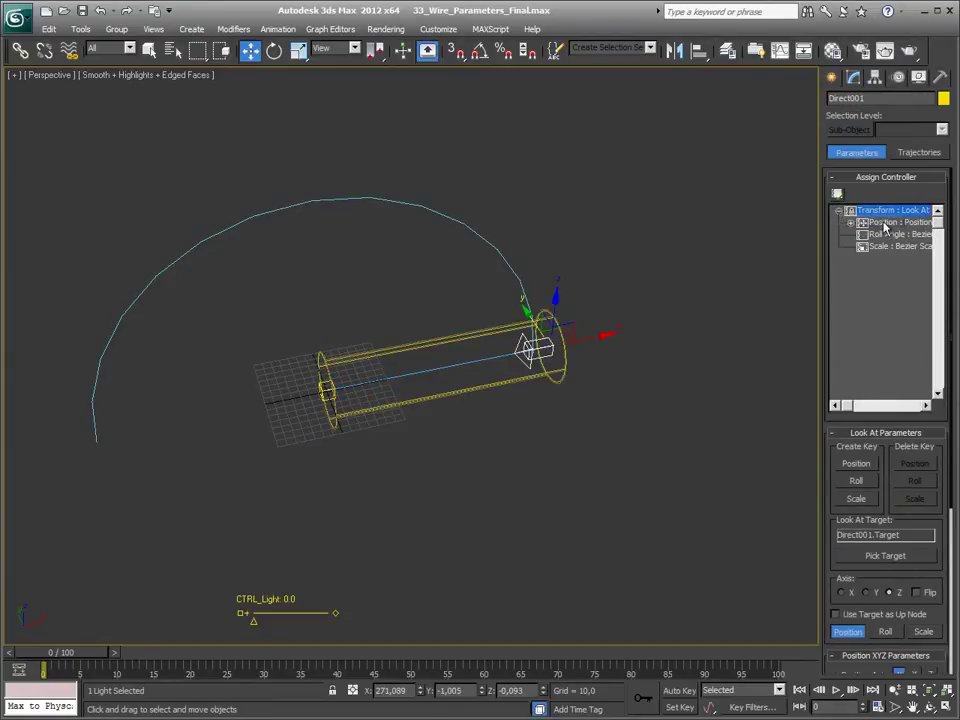
click(893, 235)
click(851, 222)
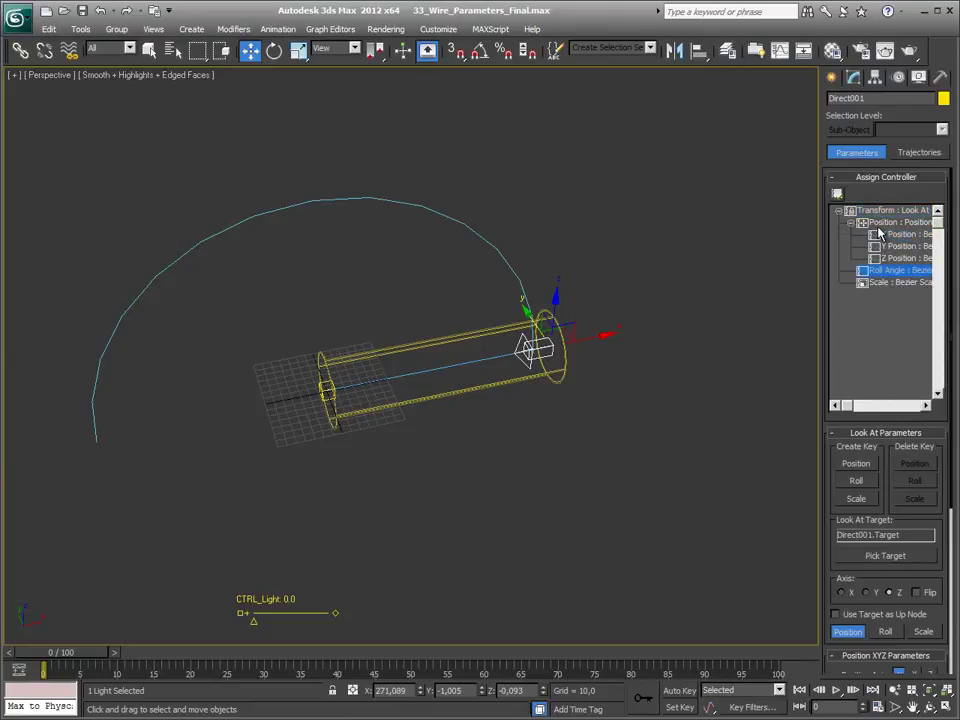
click(880, 222)
click(837, 193)
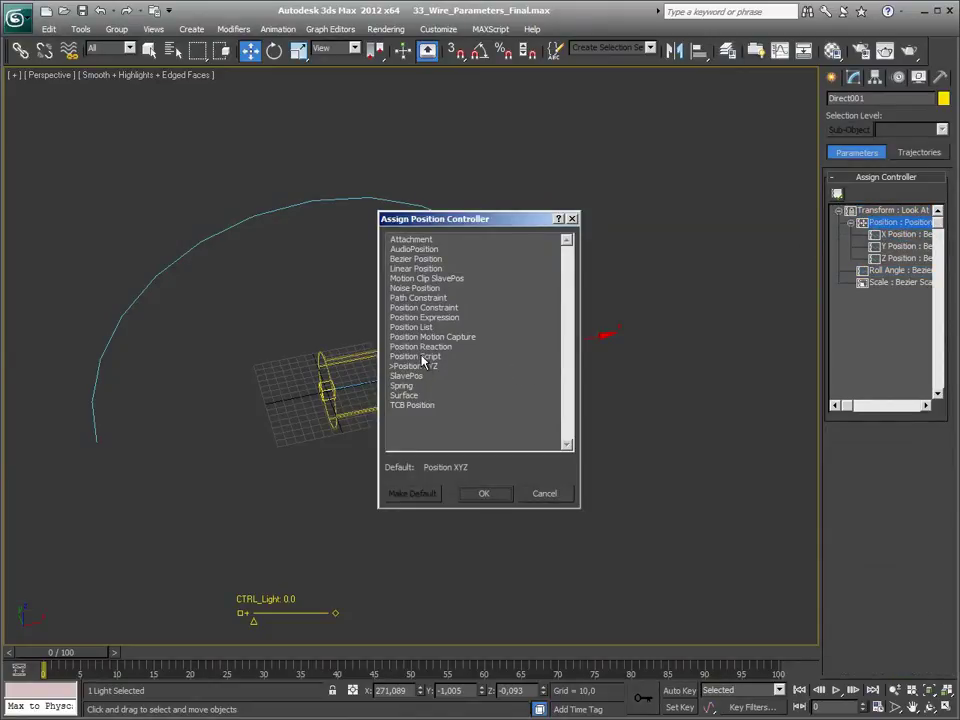
click(418, 298)
click(484, 493)
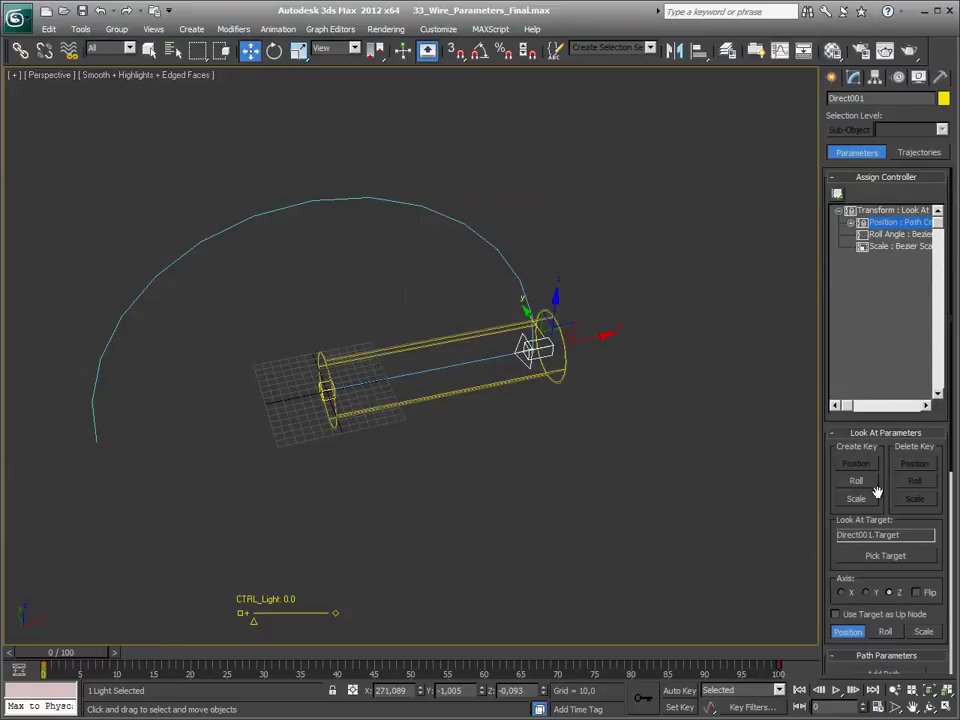
Step: Add Circle001 as the light's path and scrub the timeline to test the motion
scroll(870, 377, down, 3)
scroll(887, 461, down, 2)
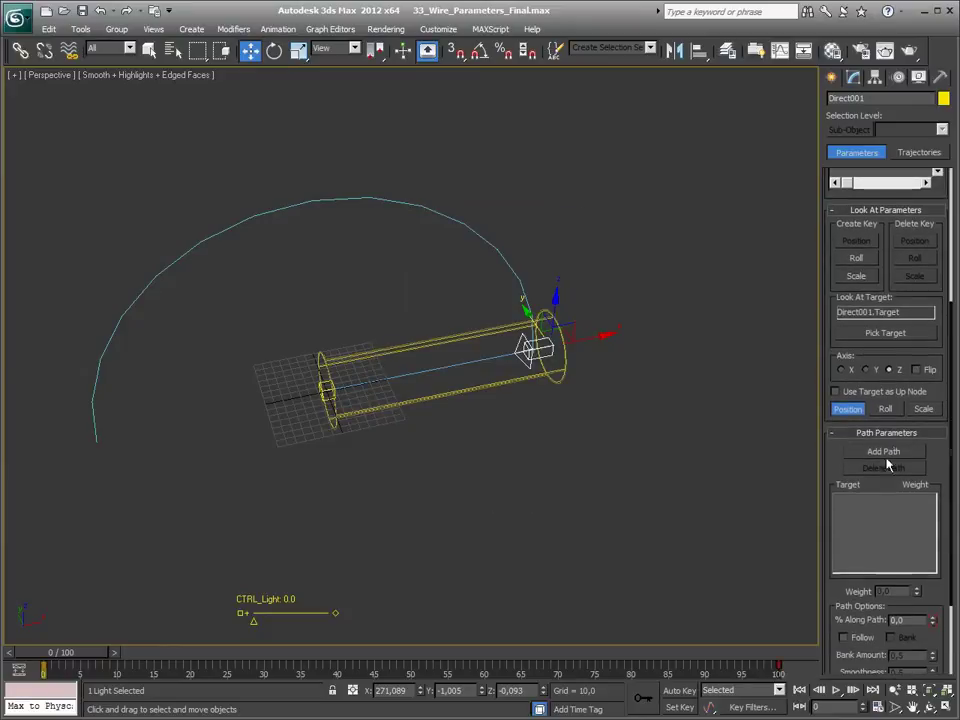
click(885, 452)
click(512, 269)
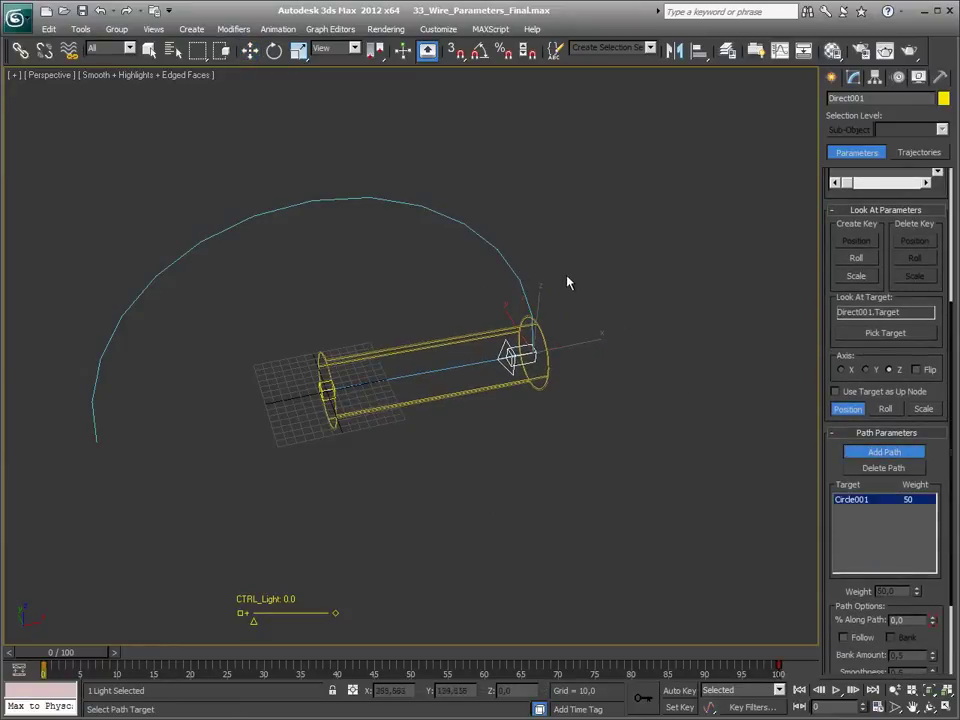
mouse_move(68, 655)
mouse_down()
mouse_move(768, 657)
mouse_move(45, 660)
mouse_up()
Step: Return to frame 0, exit Add Path picking, and orbit to a side-on view of the arc
click(884, 451)
alt+middle_drag(600, 312, 598, 330)
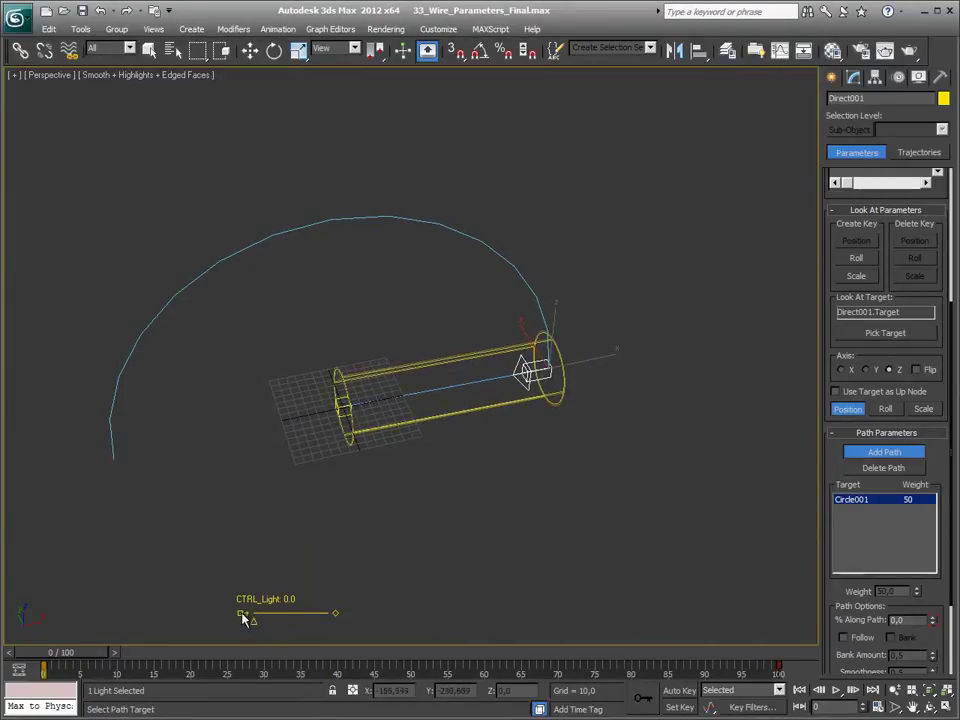
mouse_move(280, 610)
alt+middle_down()
mouse_move(435, 523)
mouse_move(441, 484)
alt+middle_up()
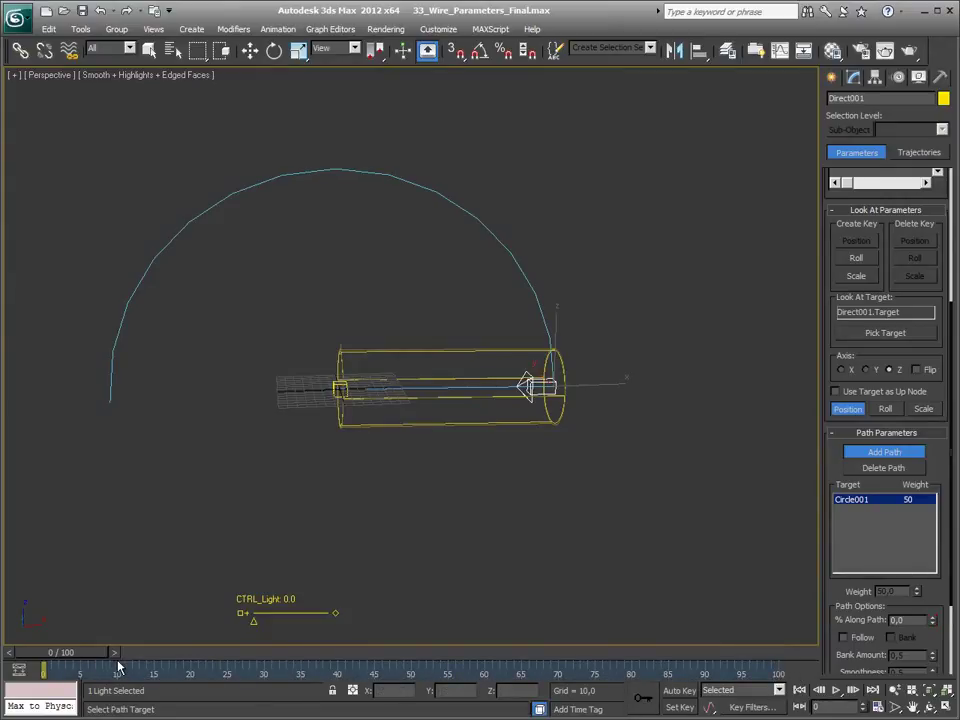
key(Escape)
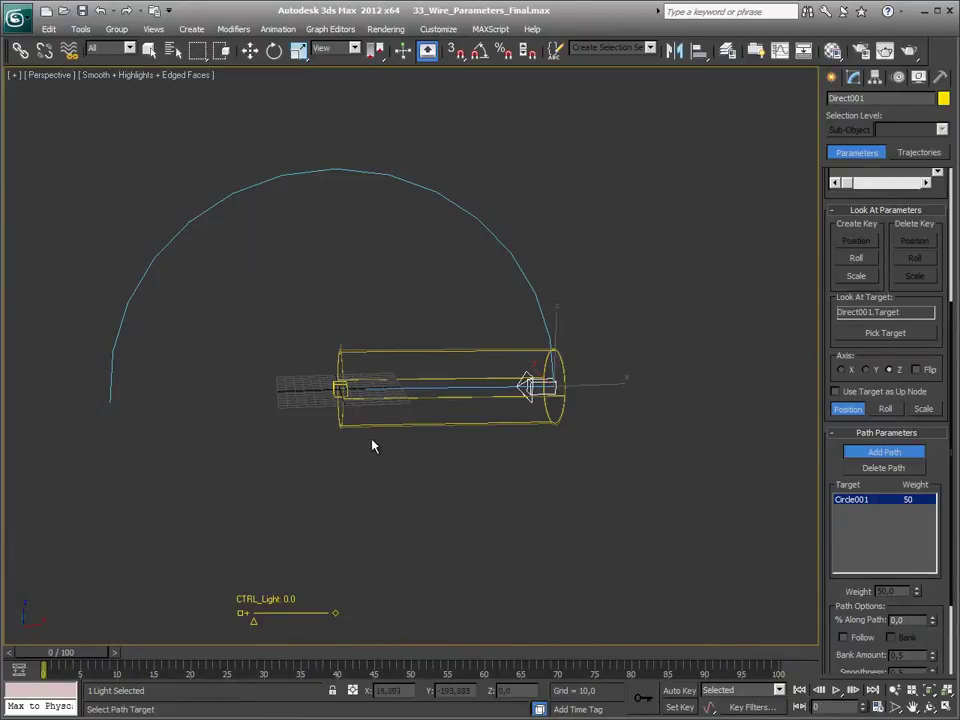
alt+middle_drag(372, 446, 392, 446)
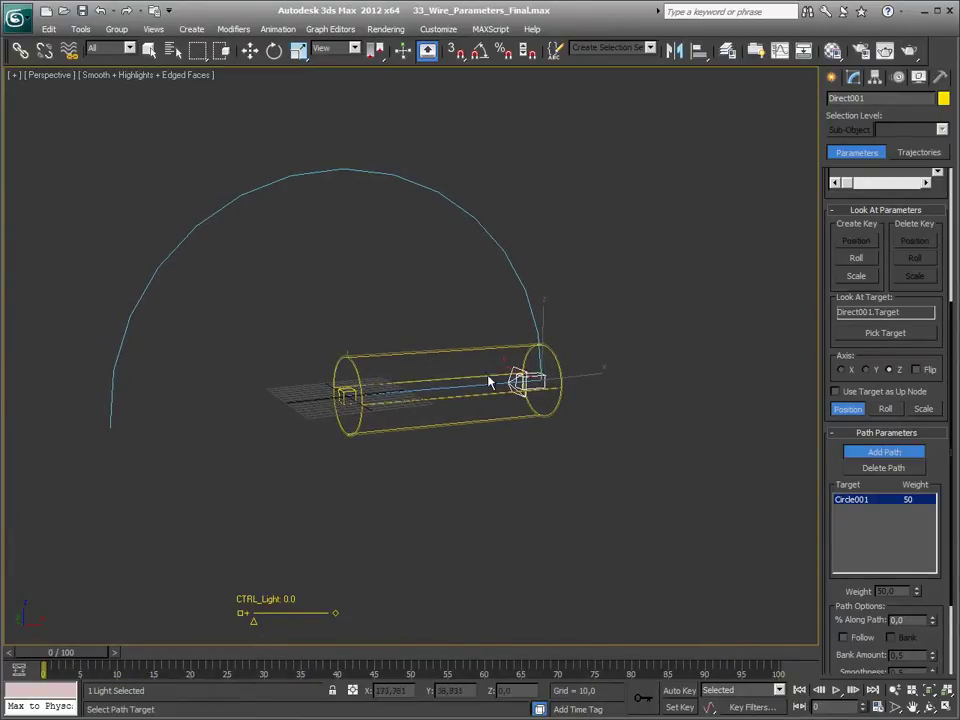
alt+middle_drag(538, 392, 501, 424)
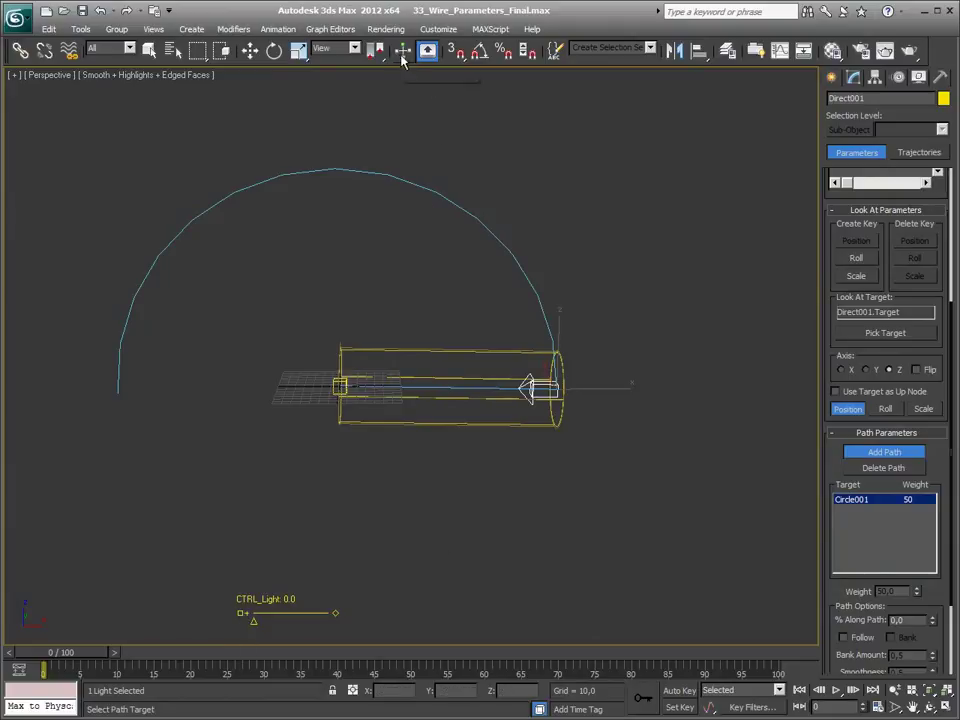
middle_drag(493, 378, 488, 391)
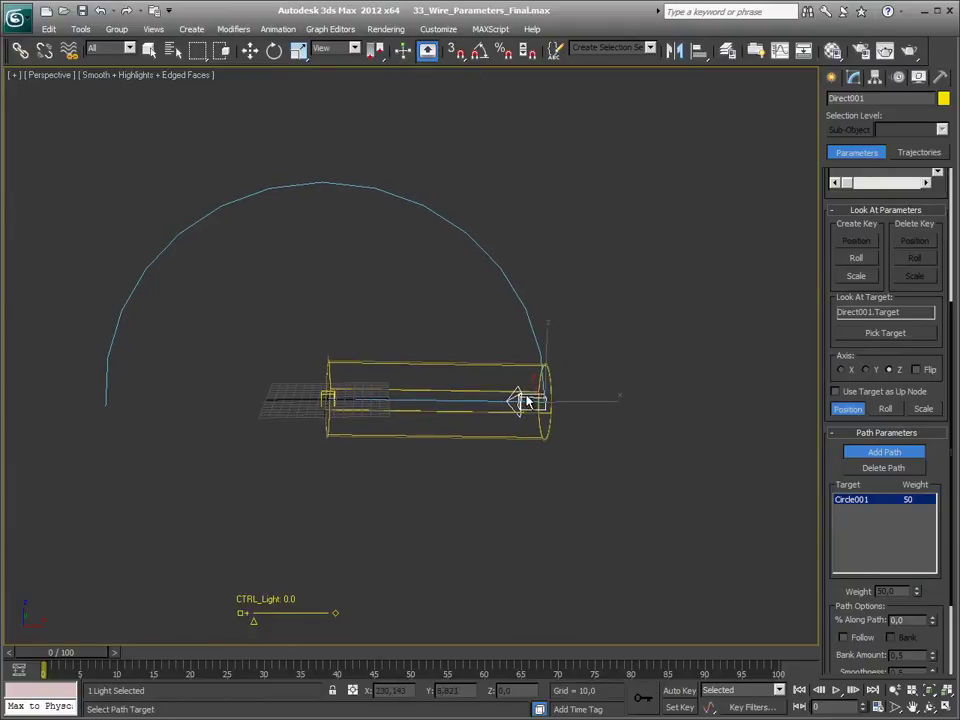
Step: Pair Direct001's Transform > Position > Percent with the CTRL_Light slider's Object (Slider) > value
key(w)
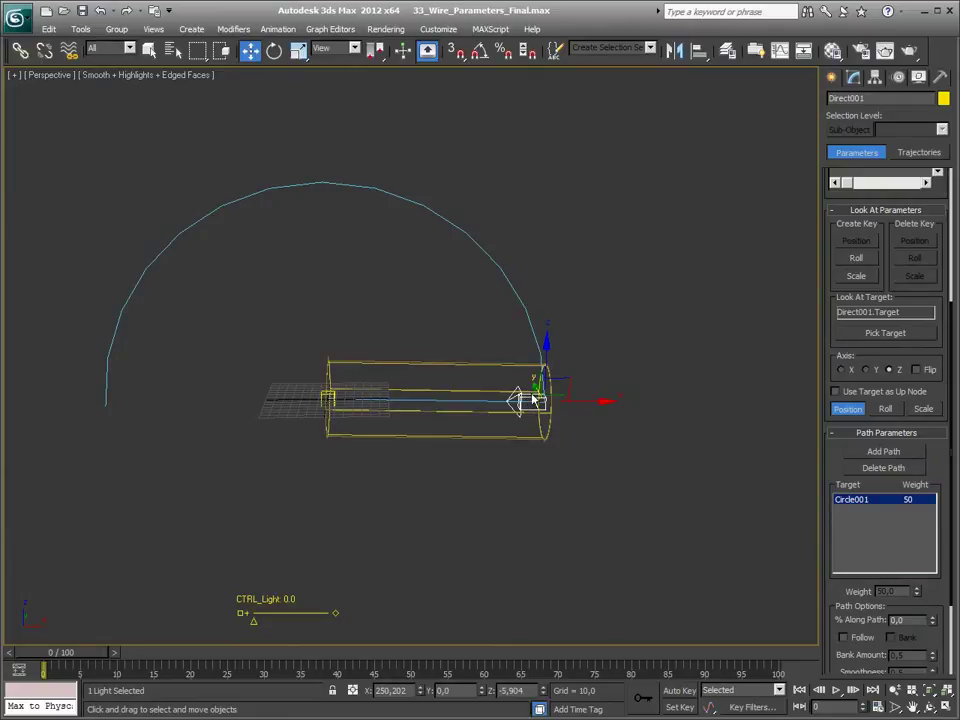
right_click(524, 385)
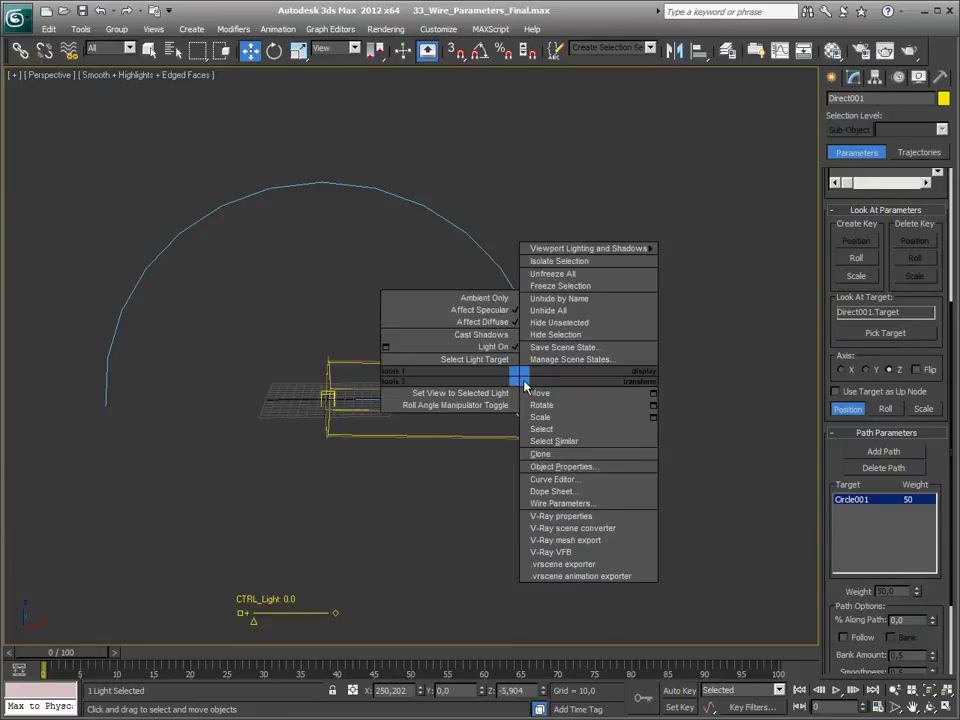
click(562, 503)
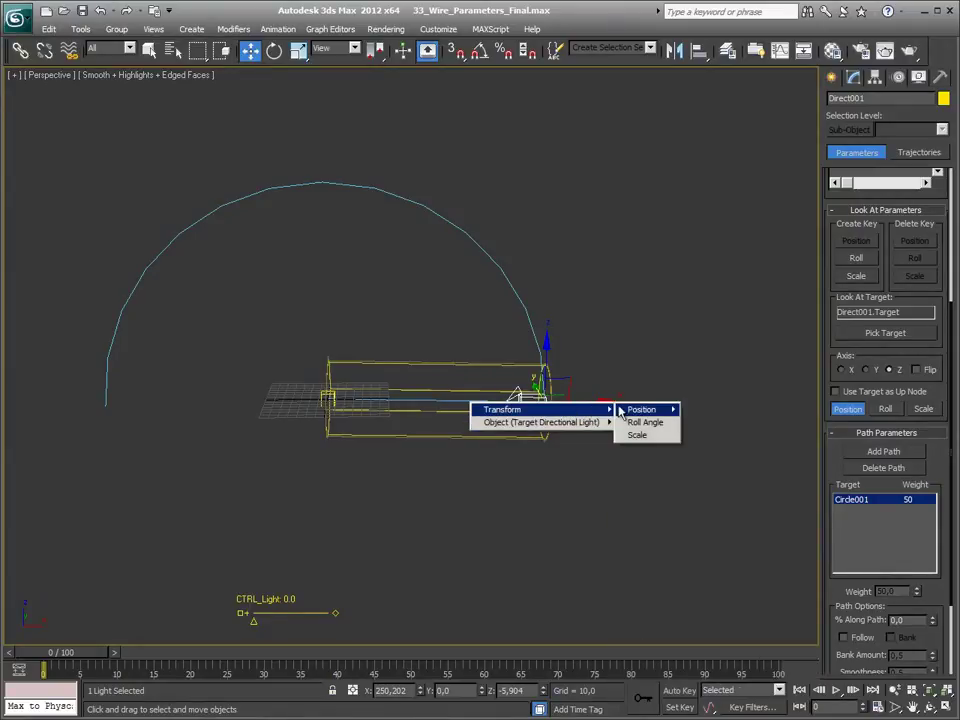
mouse_move(643, 410)
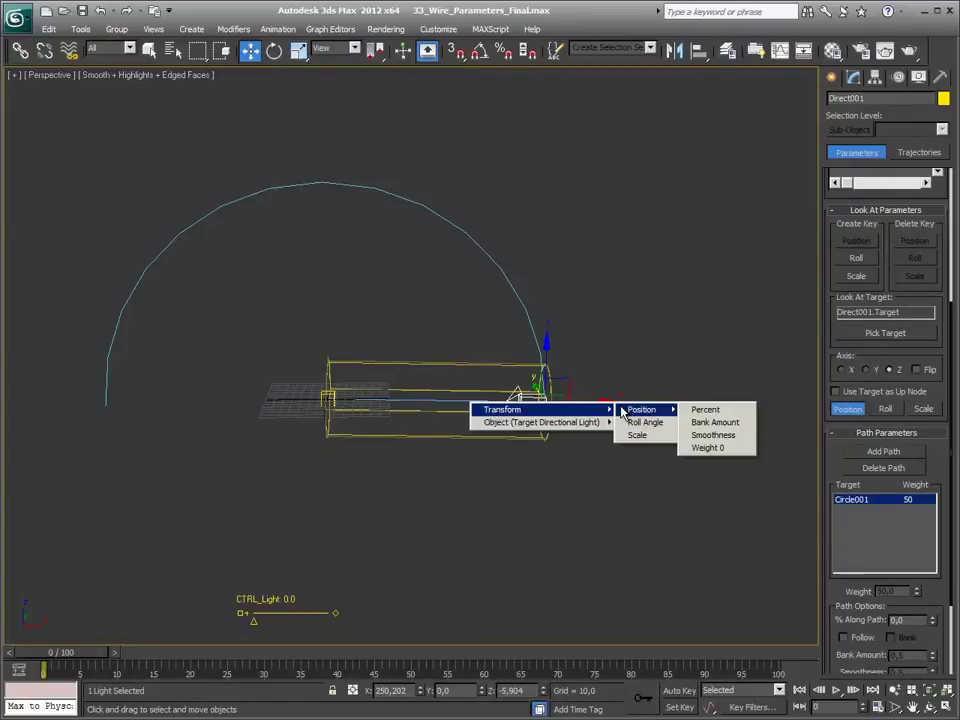
click(687, 412)
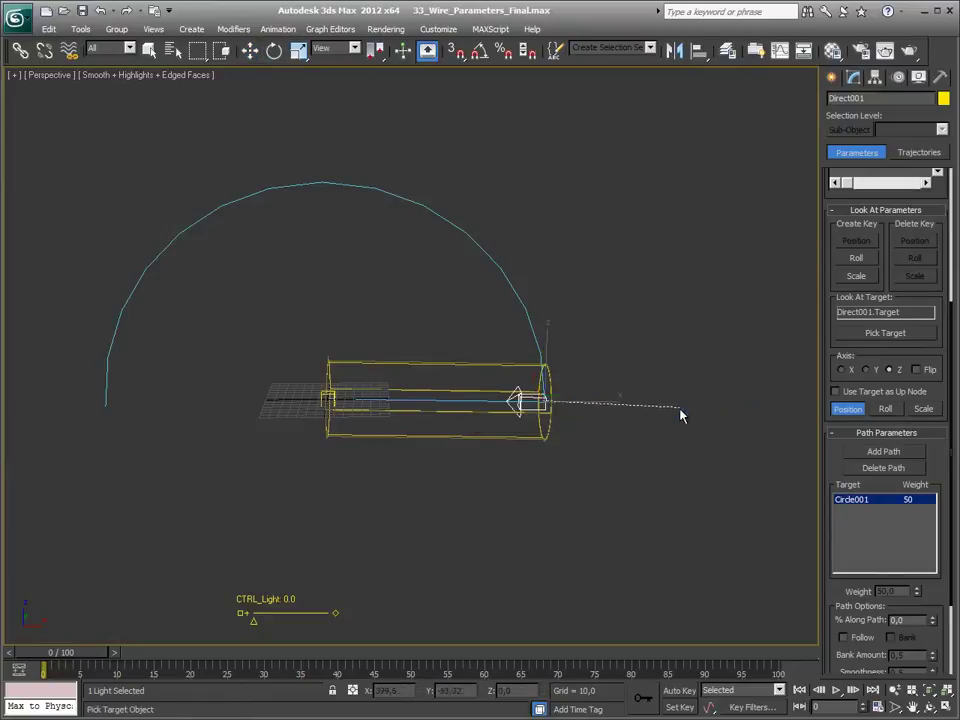
click(243, 614)
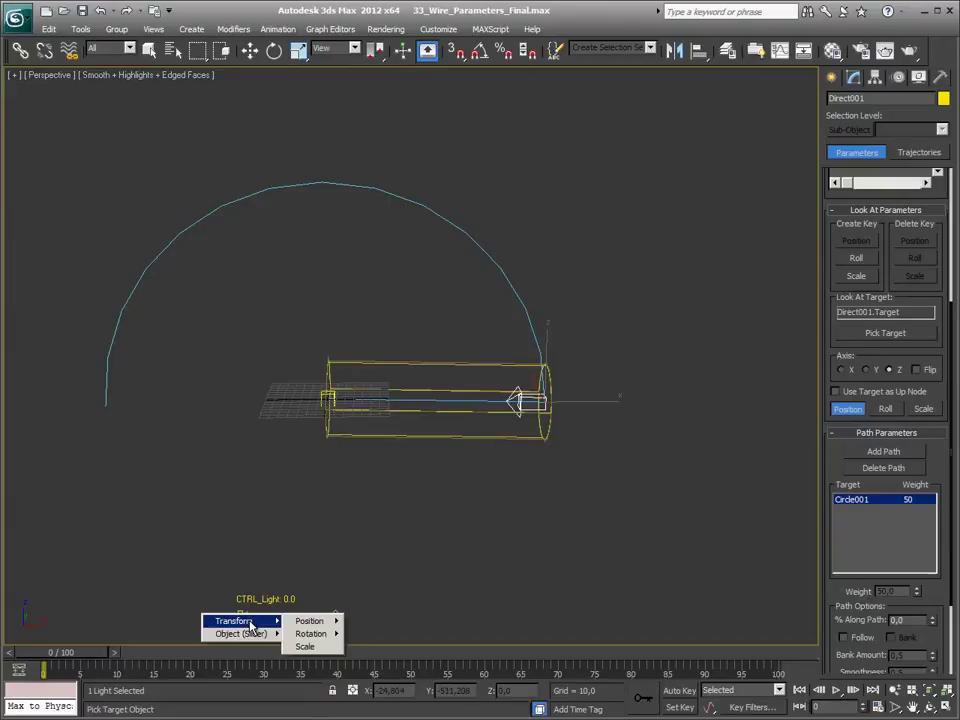
mouse_move(241, 634)
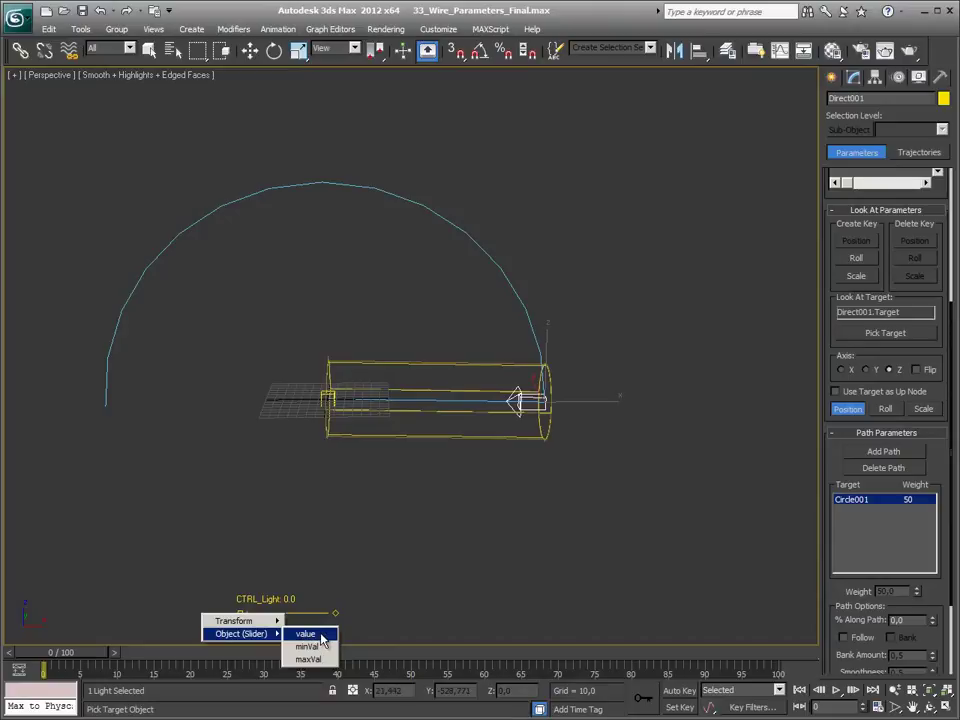
click(322, 634)
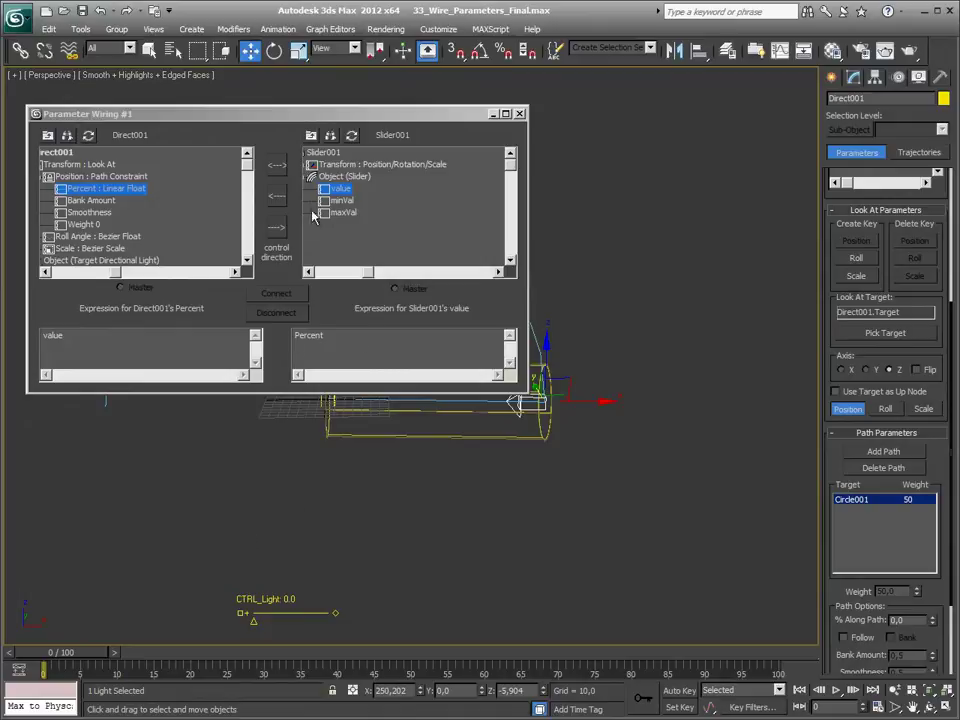
Step: Replace an accidental reverse wire with a one-way link from slider value to the light's Percent, then close
click(276, 227)
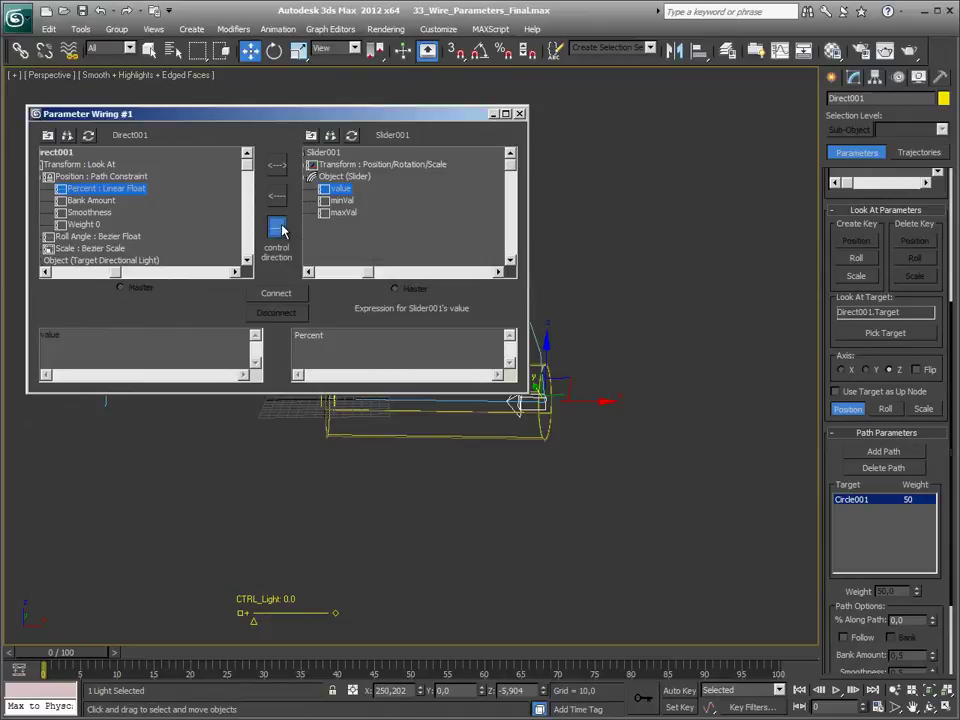
click(289, 300)
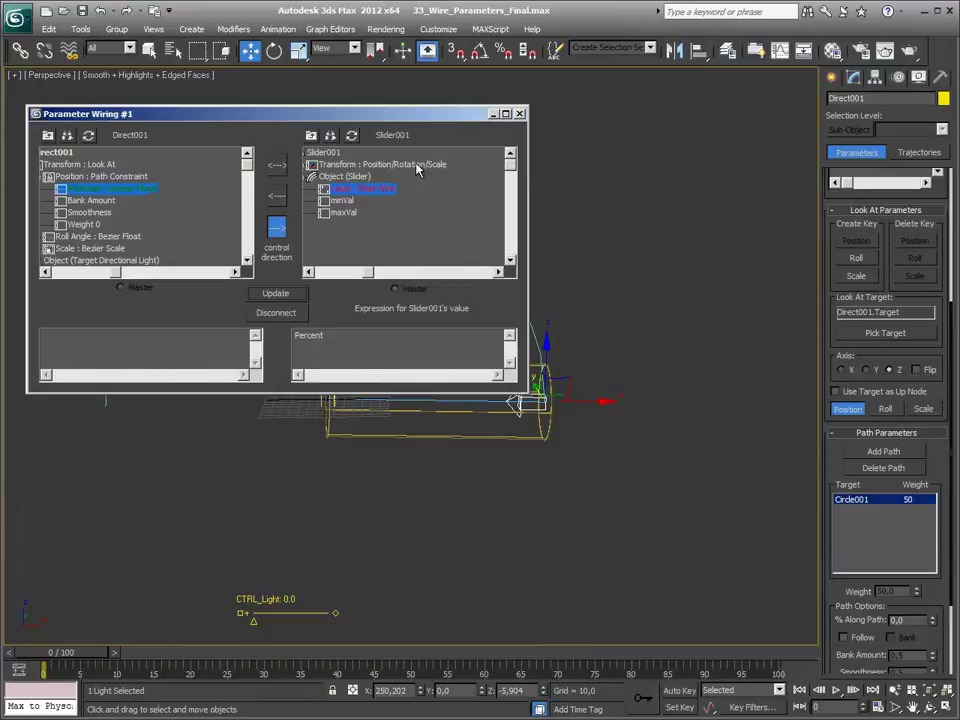
click(290, 320)
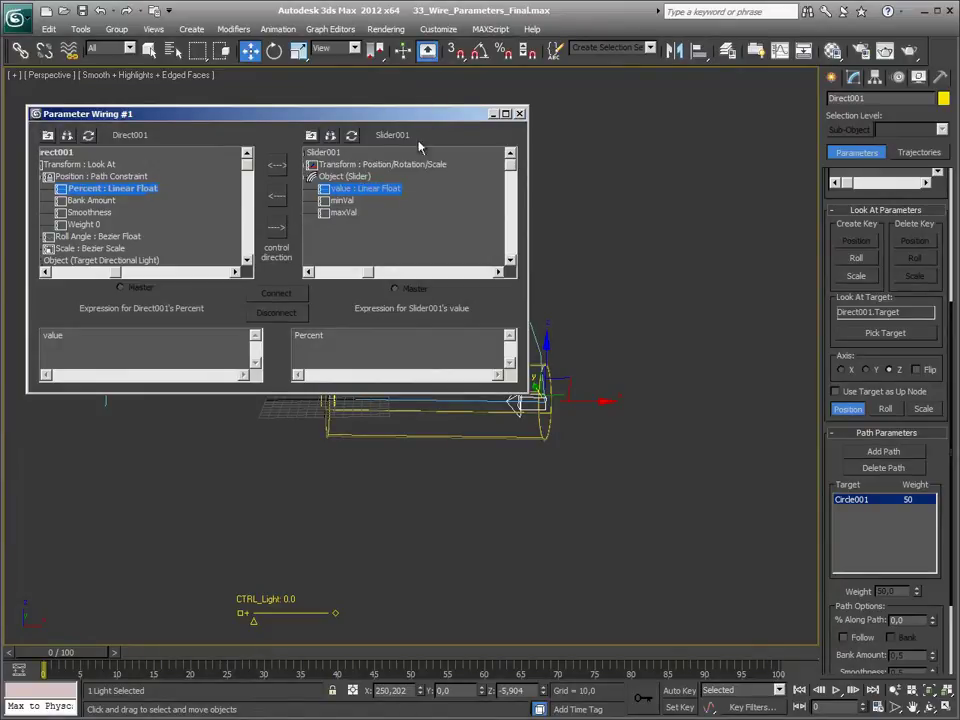
click(278, 196)
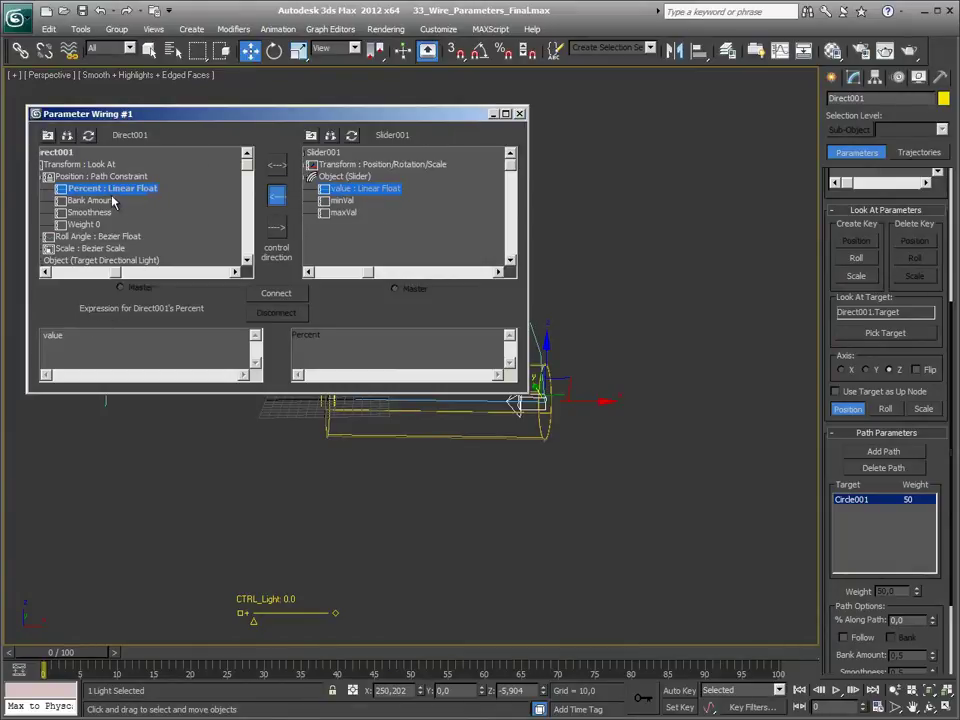
click(276, 294)
click(519, 114)
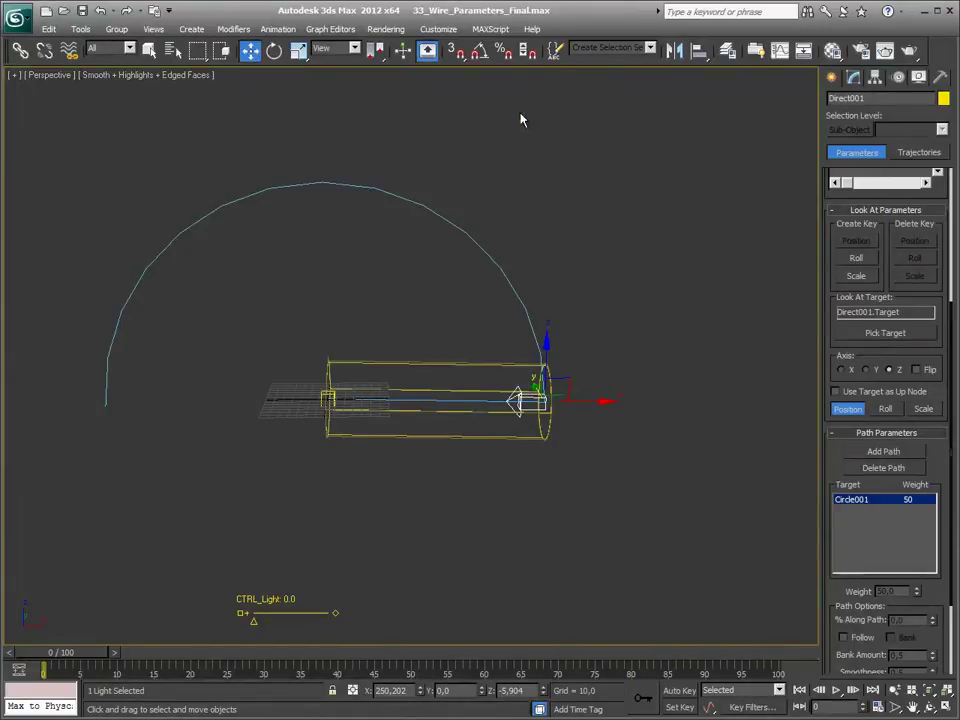
Step: Select CTRL_Light, show its range (-0.8 to 100), and drag it to swing the light along the arc
middle_drag(329, 422, 348, 438)
click(243, 614)
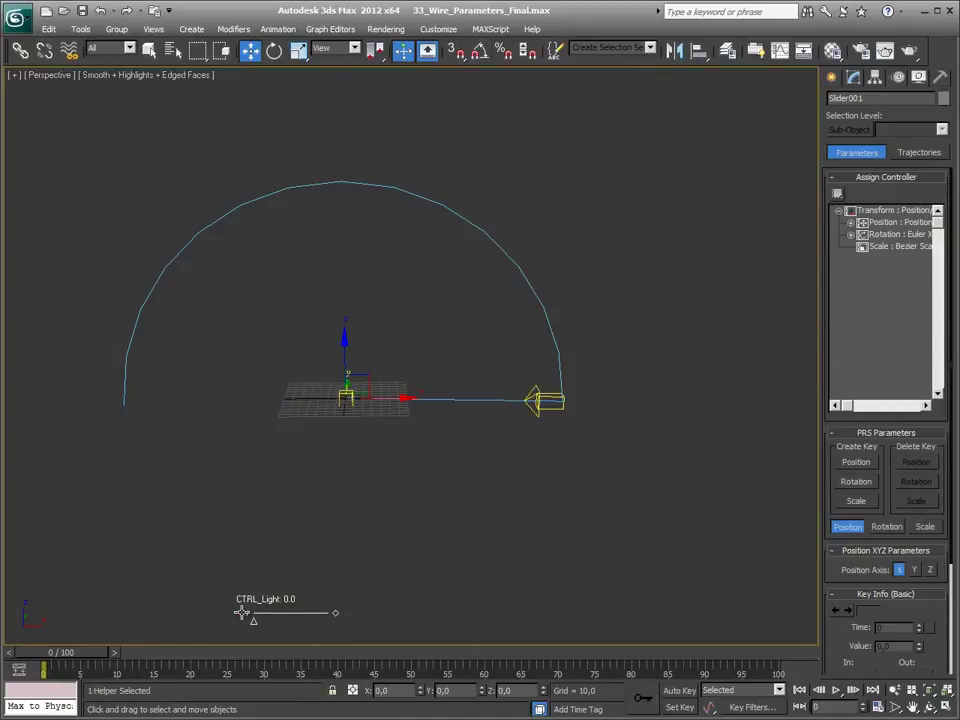
click(853, 79)
mouse_move(933, 305)
mouse_down()
mouse_move(936, 294)
mouse_move(935, 320)
mouse_move(935, 310)
mouse_up()
mouse_move(251, 620)
mouse_down()
mouse_move(332, 624)
mouse_move(217, 629)
mouse_up()
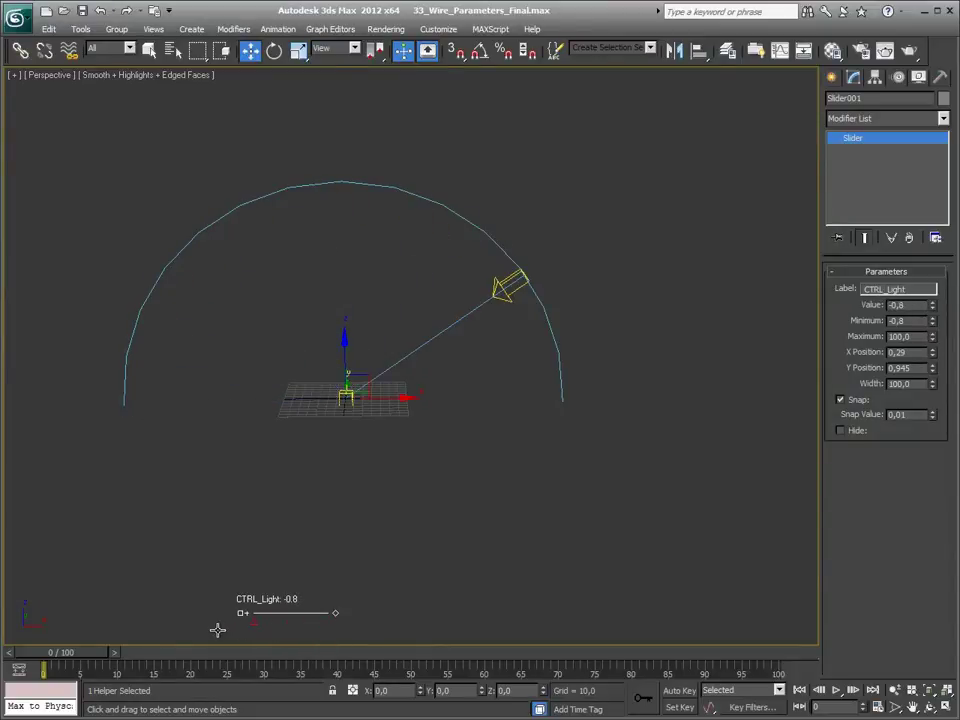
Step: Reset CTRL_Light's value to 0, enter 50 as its maximum, and drag the slider to test the light
right_click(932, 307)
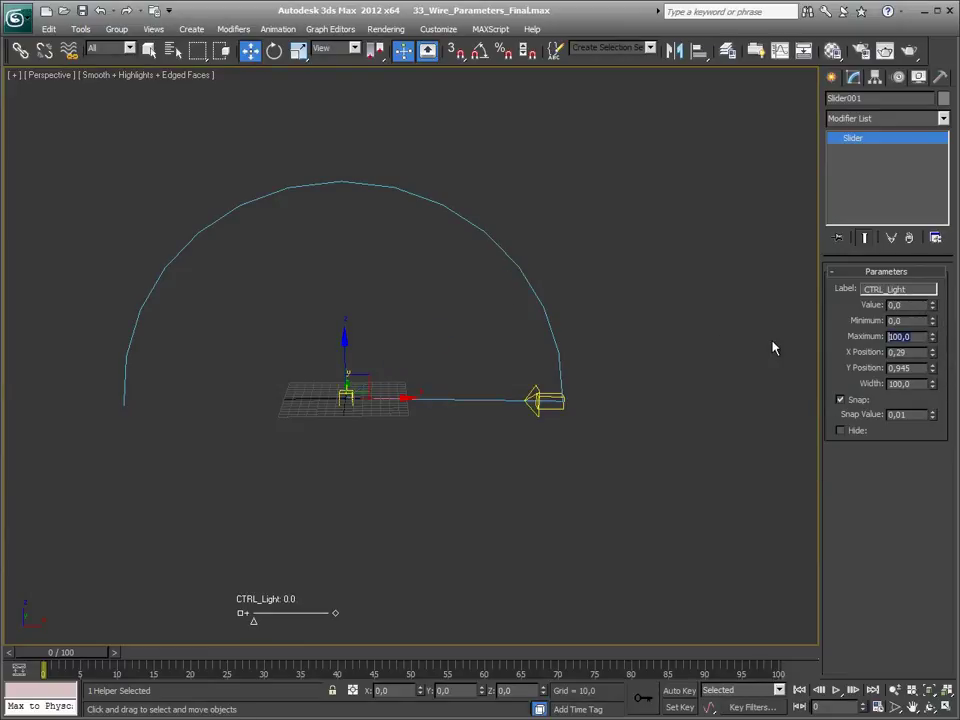
text(50)
key(Return)
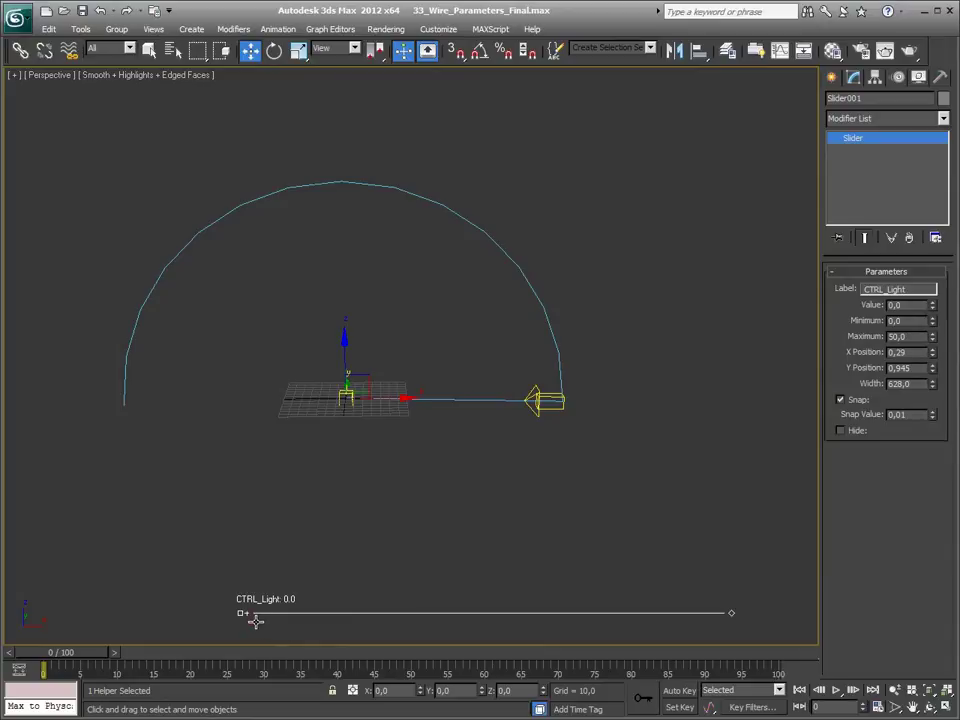
mouse_move(256, 621)
mouse_down()
mouse_move(407, 624)
mouse_move(261, 624)
mouse_move(333, 624)
mouse_up()
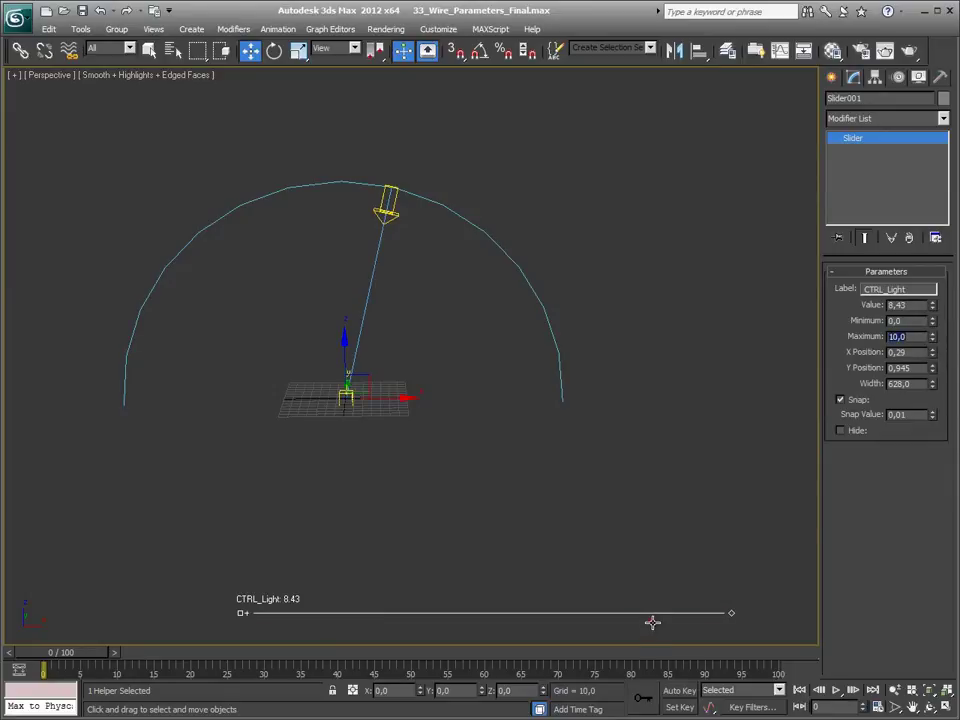
drag(652, 623, 253, 628)
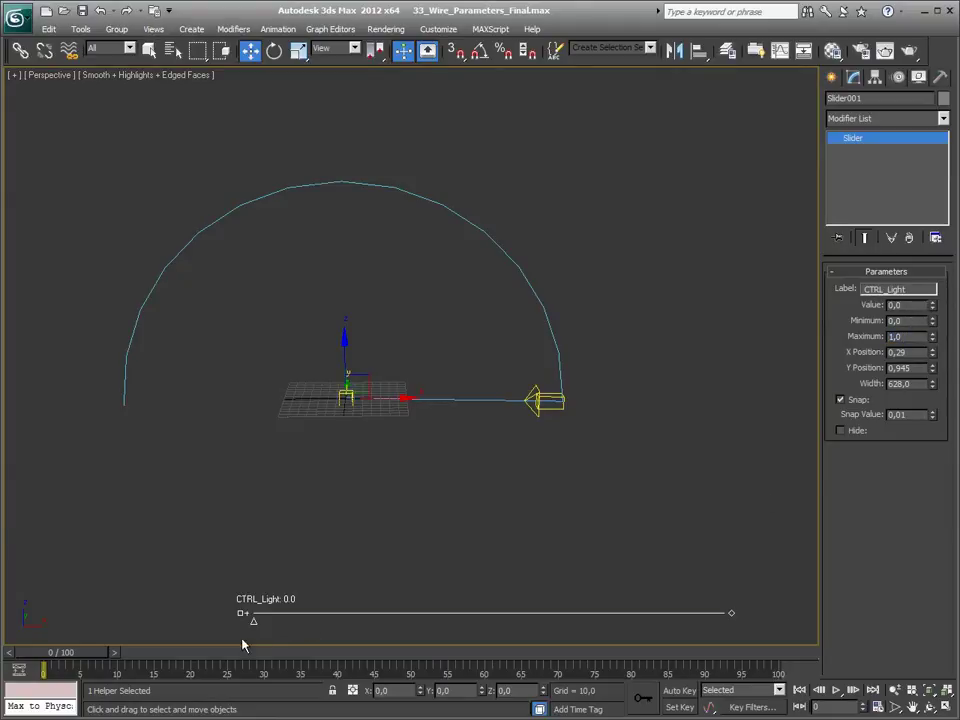
Step: Drag CTRL_Light across its 0–1 range while orbiting the view, leaving it at 0.26
mouse_move(258, 621)
mouse_down()
mouse_move(721, 625)
mouse_move(231, 623)
mouse_move(750, 619)
mouse_move(242, 619)
mouse_move(696, 624)
mouse_move(317, 619)
mouse_move(676, 622)
mouse_move(334, 621)
mouse_move(441, 621)
mouse_up()
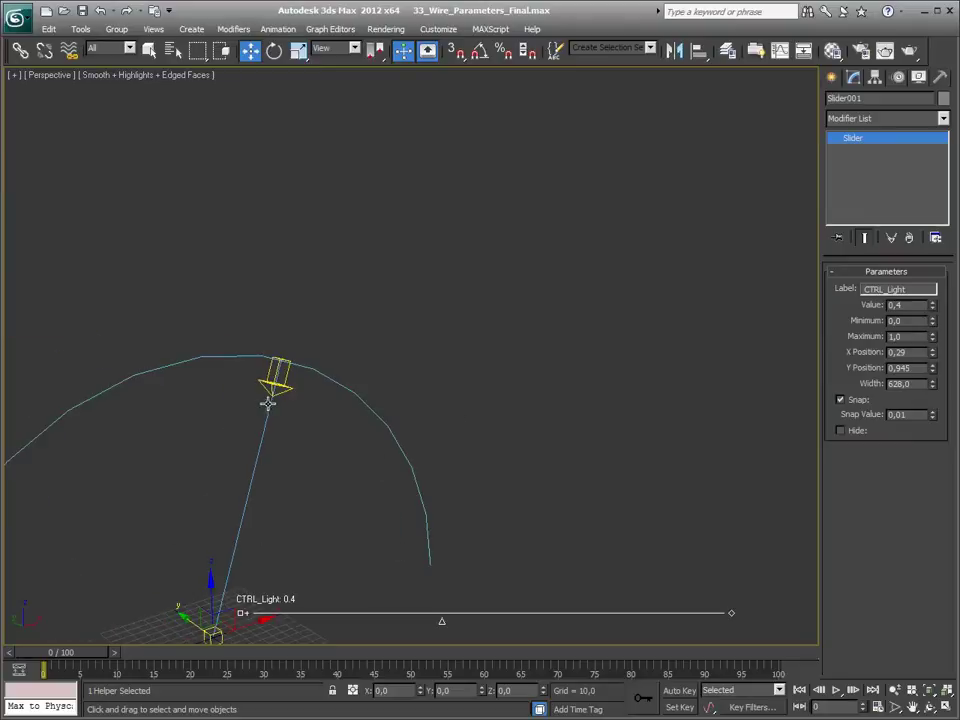
middle_drag(270, 399, 407, 294)
scroll(407, 294, up, 3)
scroll(407, 339, down, 3)
mouse_move(404, 348)
alt+middle_down()
mouse_move(416, 343)
mouse_move(438, 626)
alt+middle_up()
mouse_move(442, 623)
mouse_down()
mouse_move(285, 626)
mouse_move(538, 626)
mouse_move(270, 624)
mouse_move(376, 621)
mouse_up()
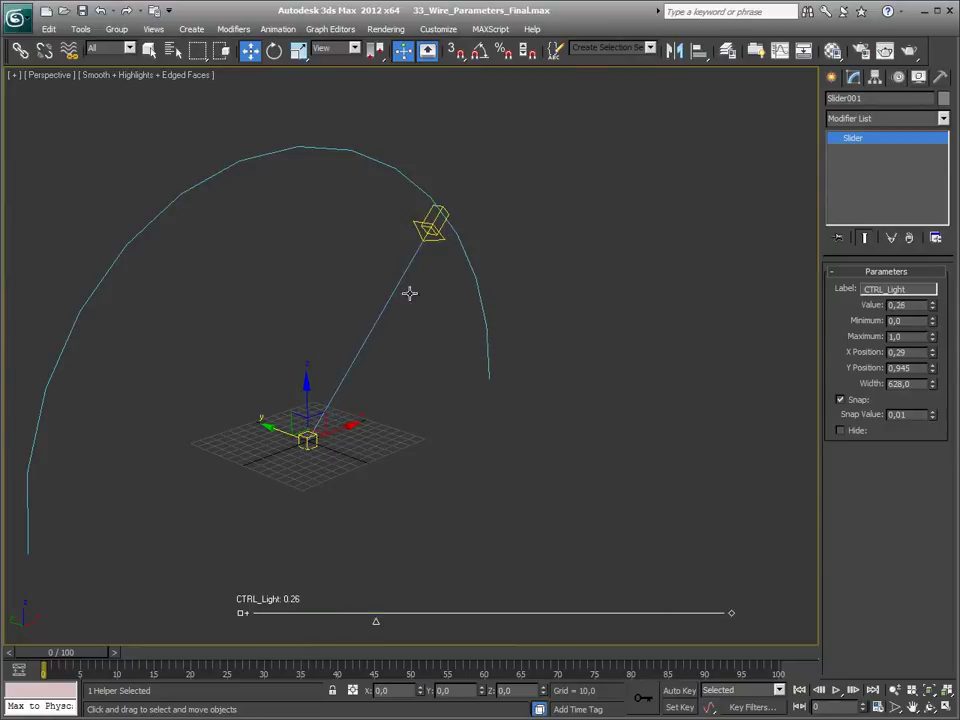
click(278, 29)
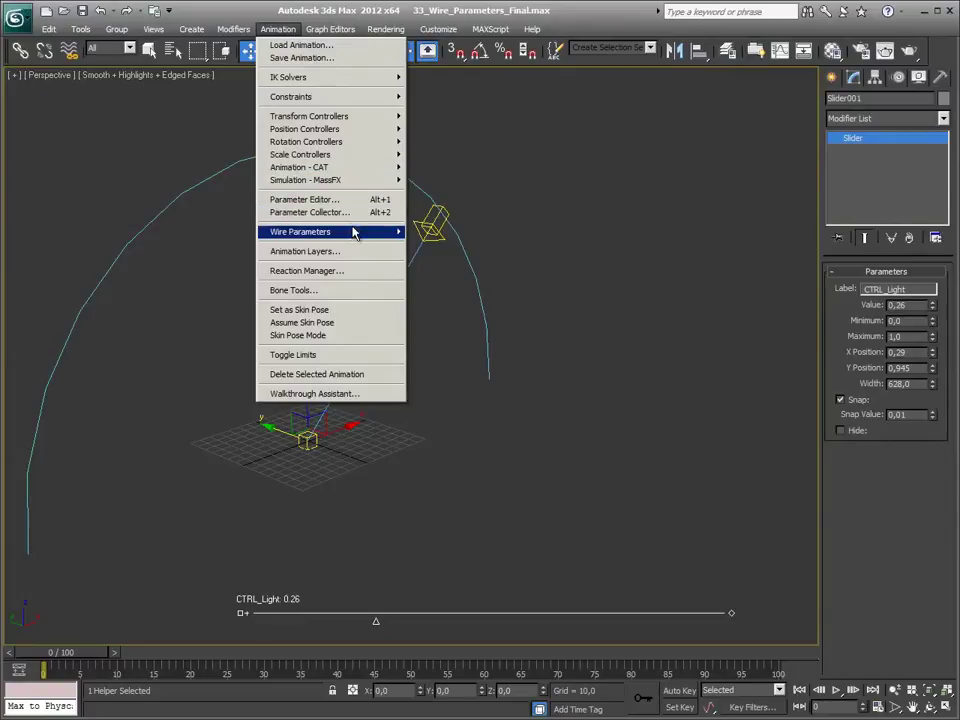
Step: Open and enlarge the Parameter Wiring dialog, expanding Slider001's parameter tree
click(484, 245)
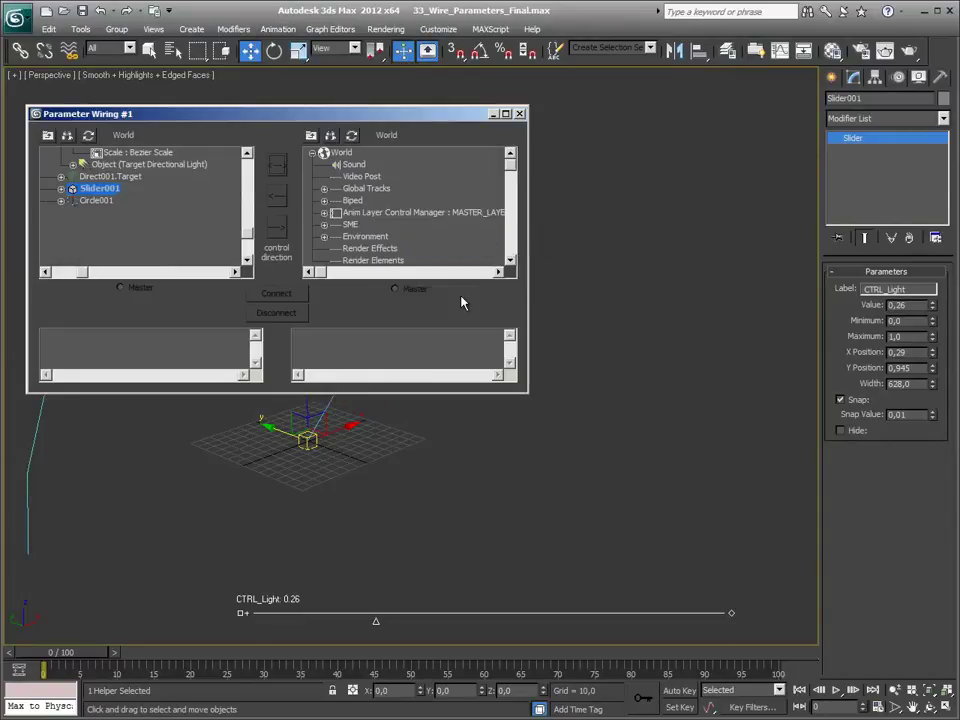
drag(459, 394, 445, 503)
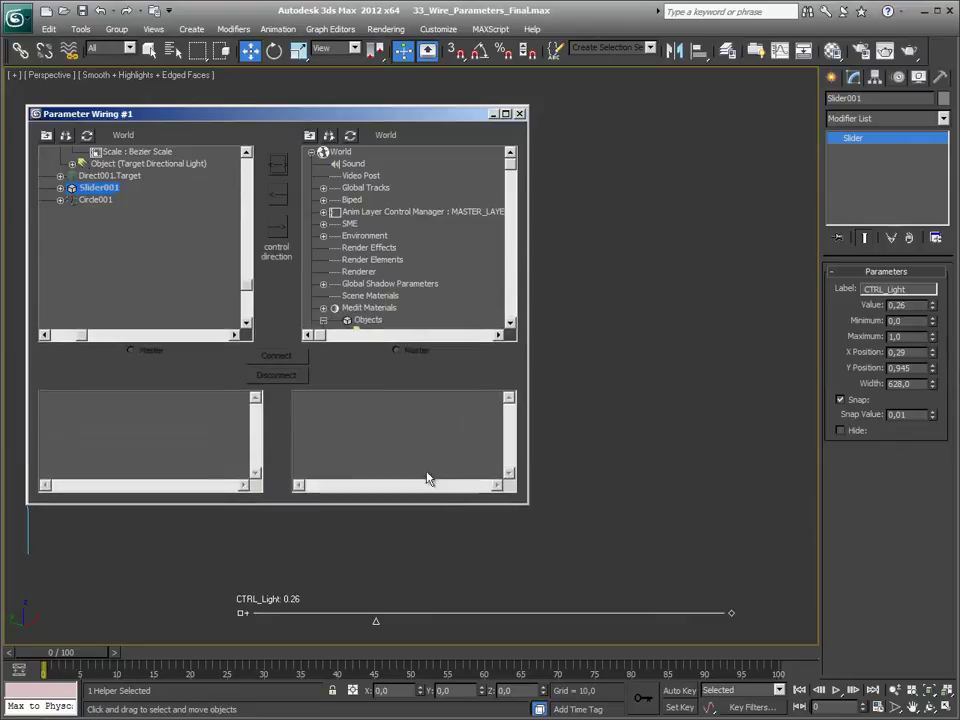
click(60, 188)
click(73, 200)
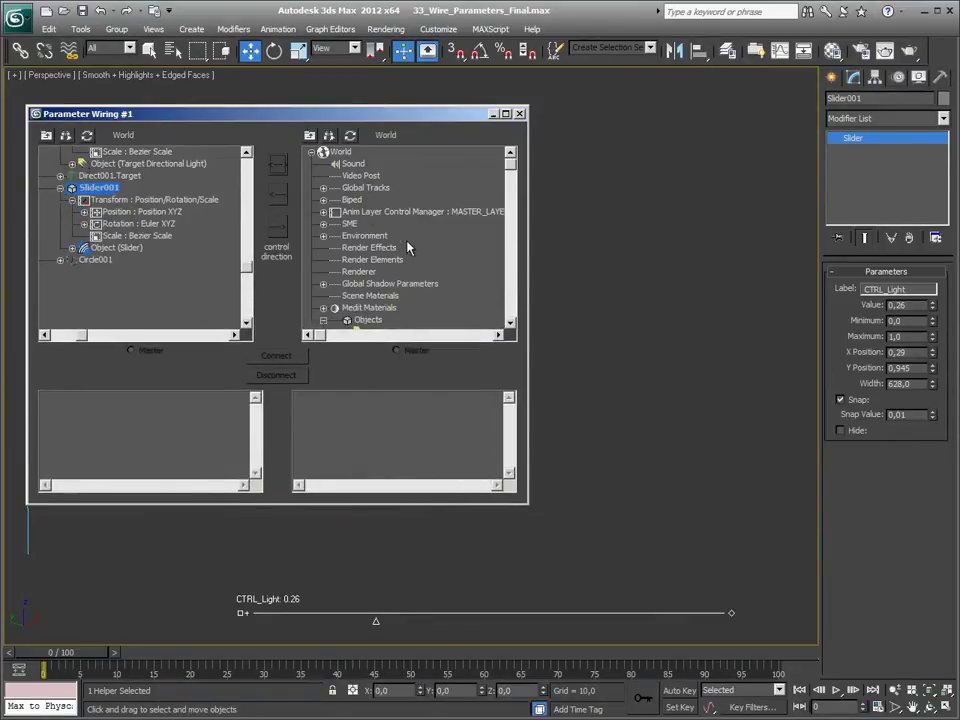
scroll(408, 247, down, 2)
scroll(414, 296, down, 2)
scroll(414, 208, down, 1)
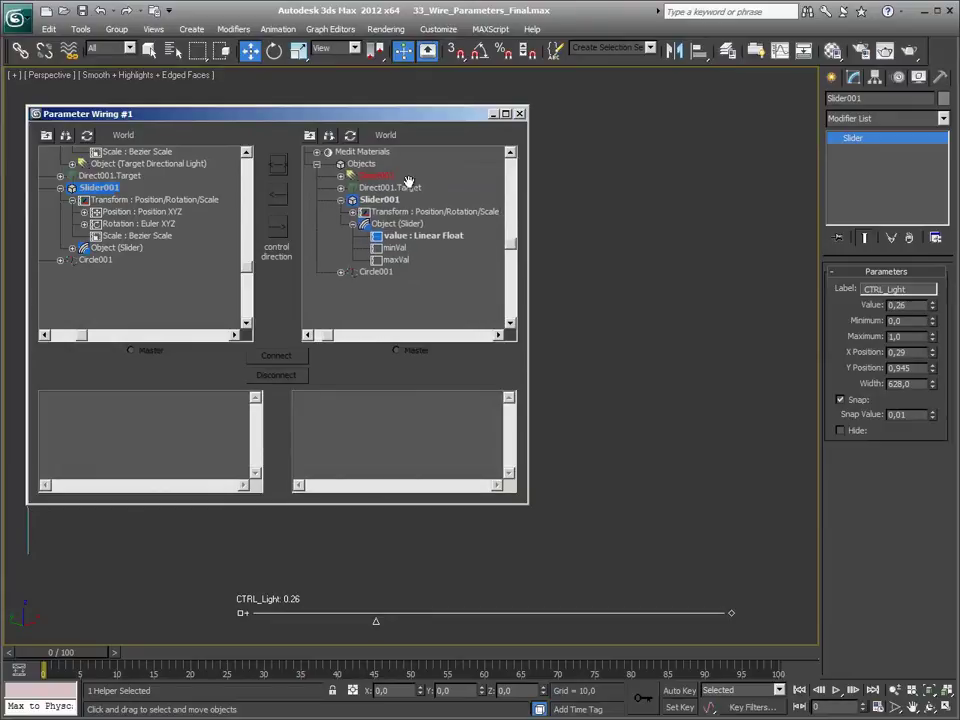
scroll(408, 181, right, 1)
scroll(386, 249, up, 1)
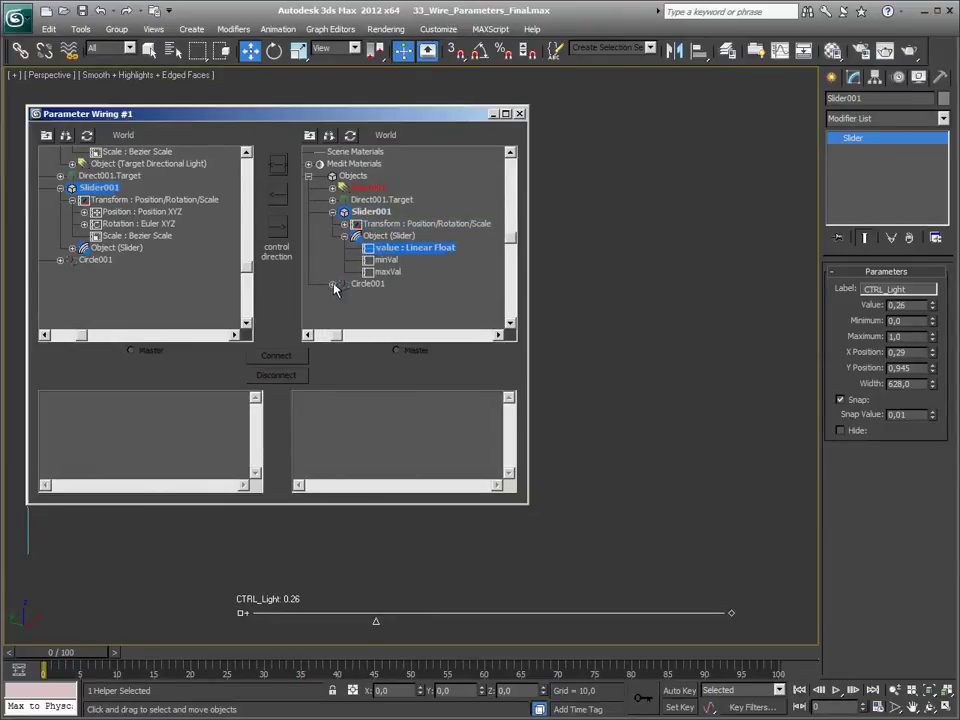
scroll(394, 240, left, 1)
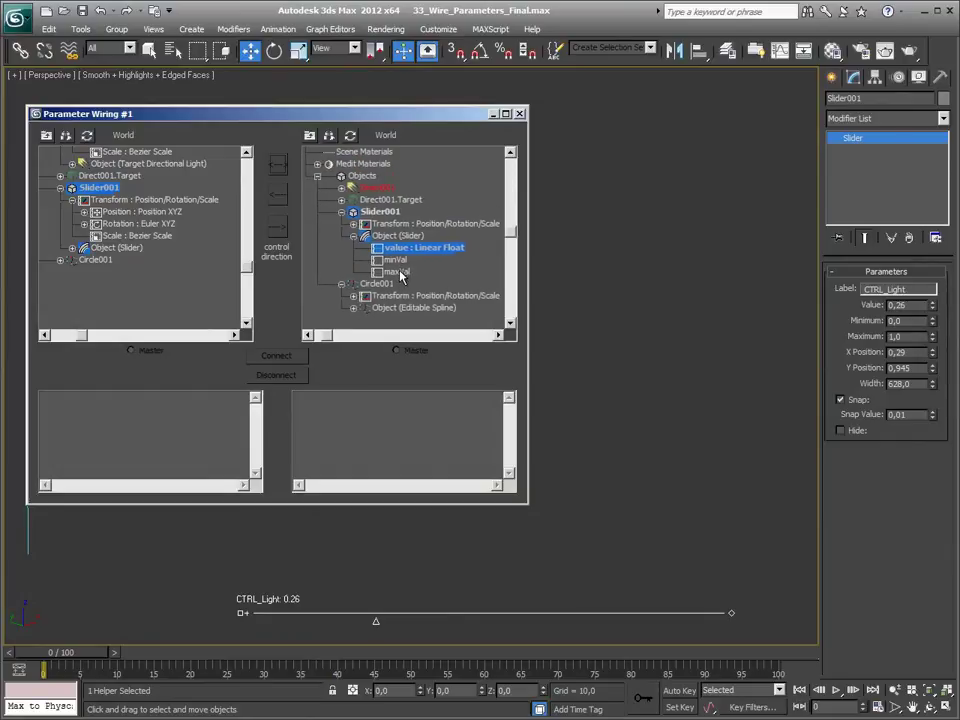
Step: Expand Direct001 to its Path Constraint Percent and select Slider001's value to show the wire
double_click(352, 190)
click(353, 199)
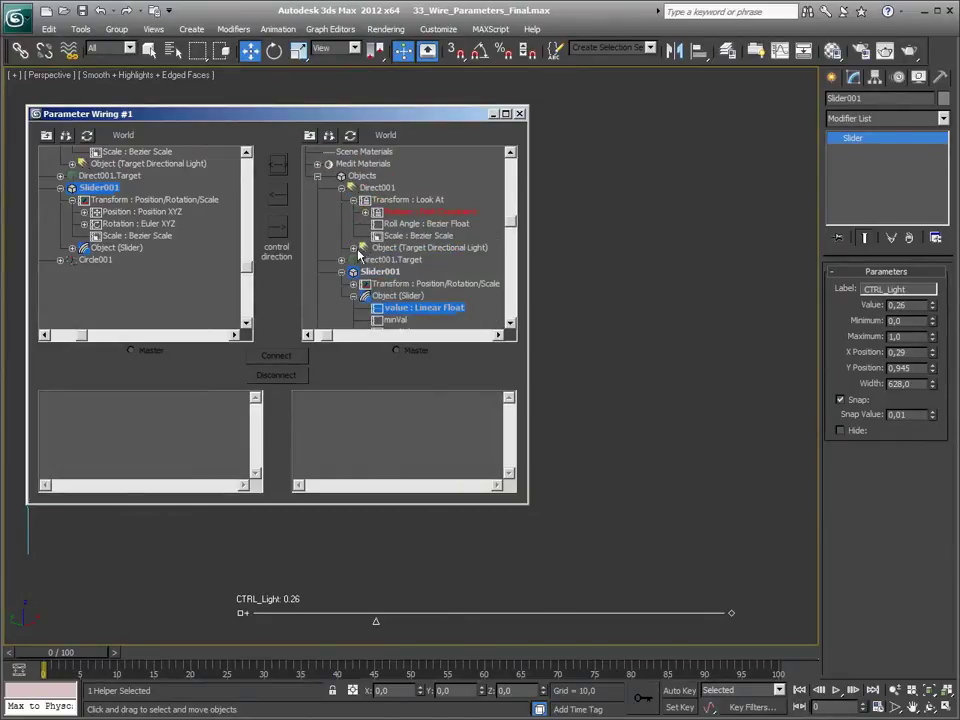
click(365, 212)
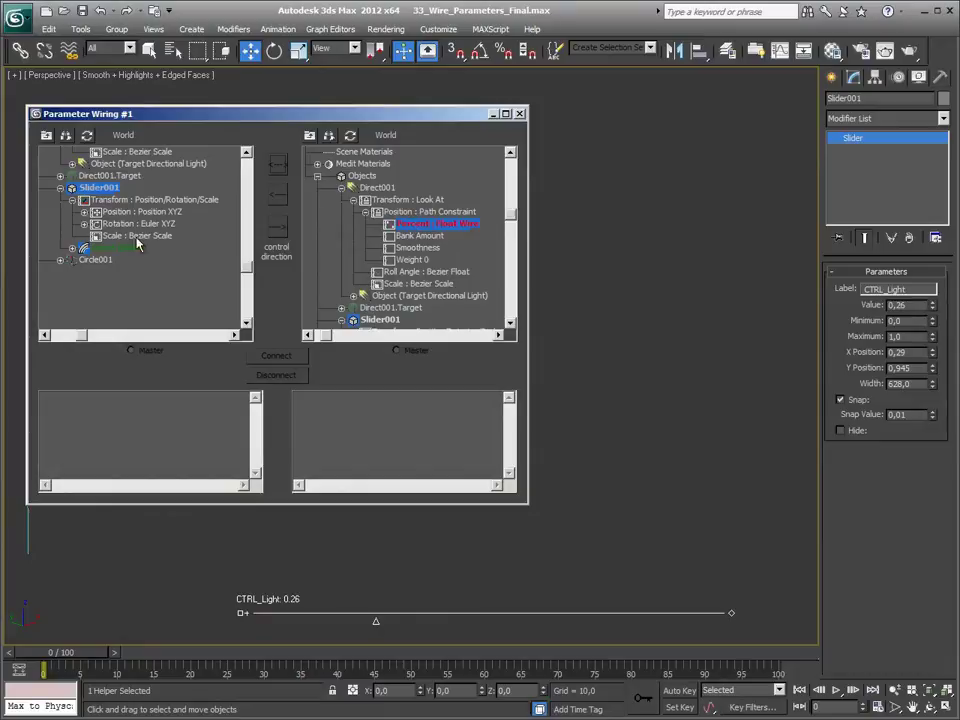
click(84, 213)
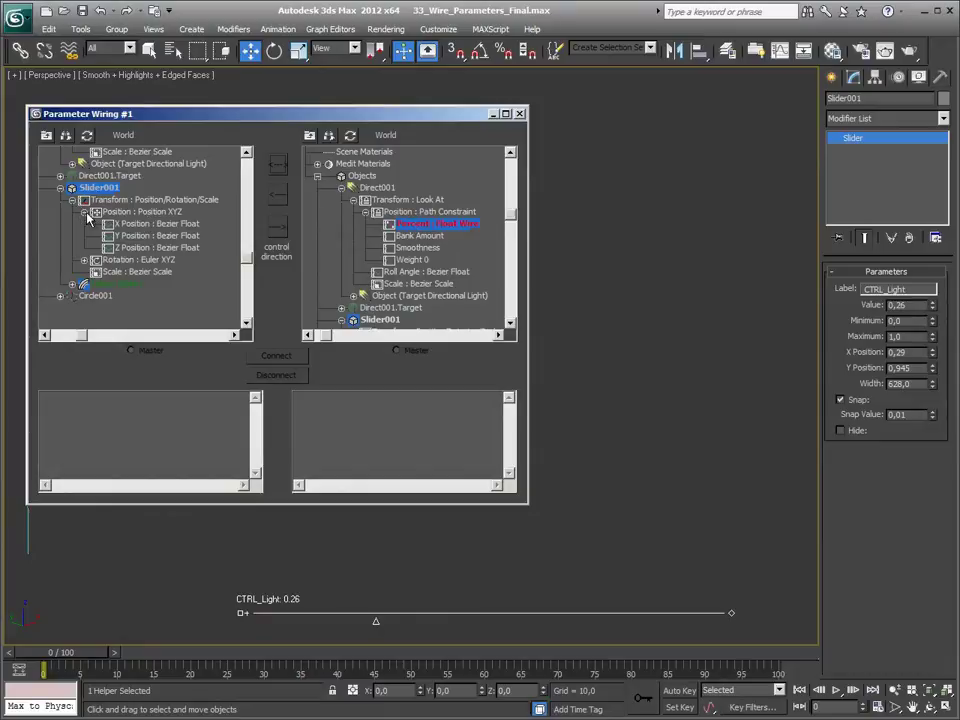
click(84, 284)
scroll(125, 215, down, 2)
click(150, 212)
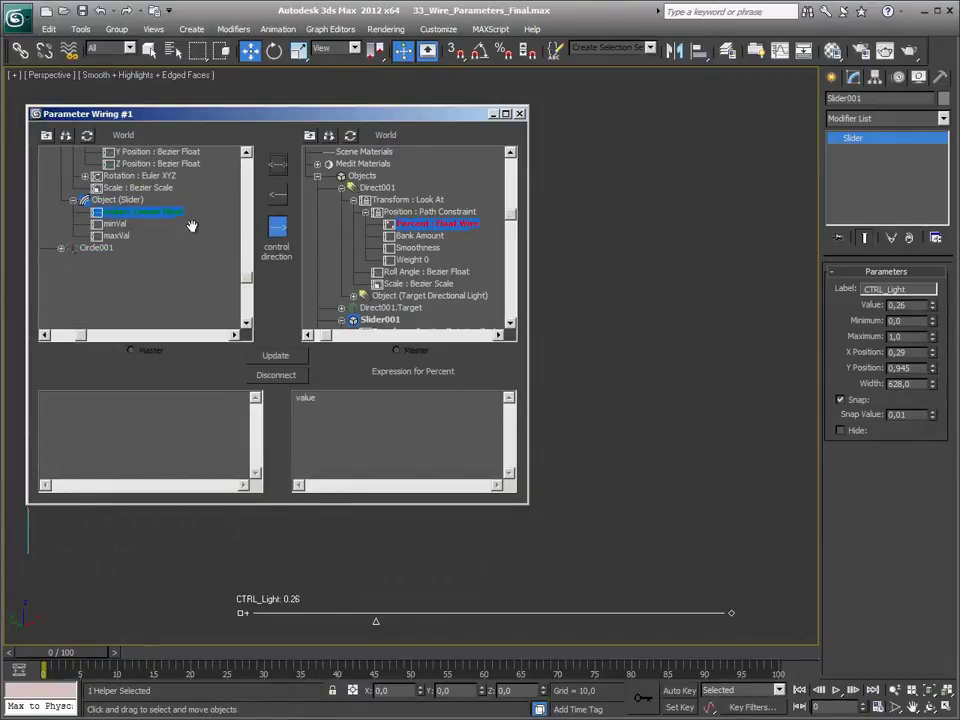